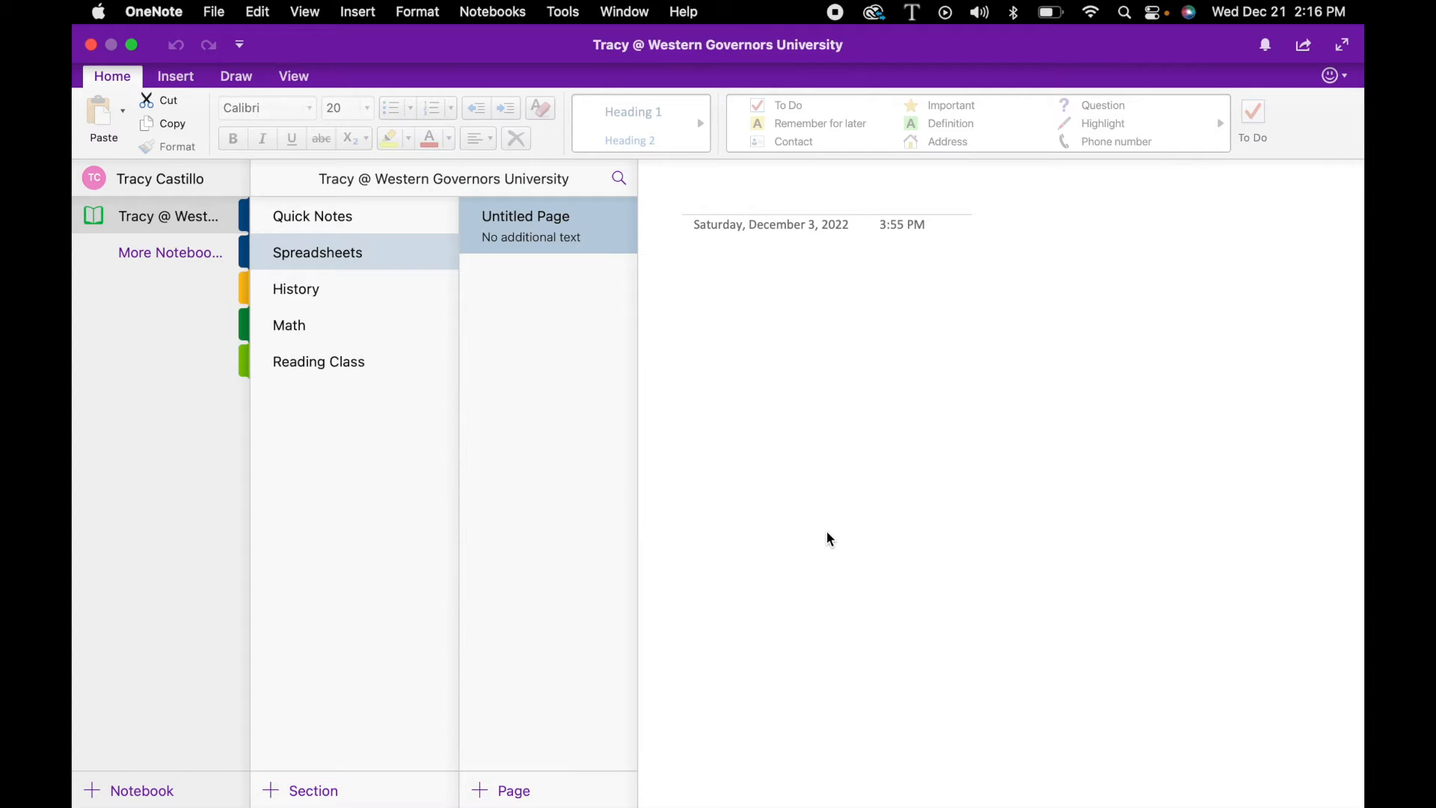
Title the untitled page in the Spreadsheets section "12/21/2022".
click(380, 214)
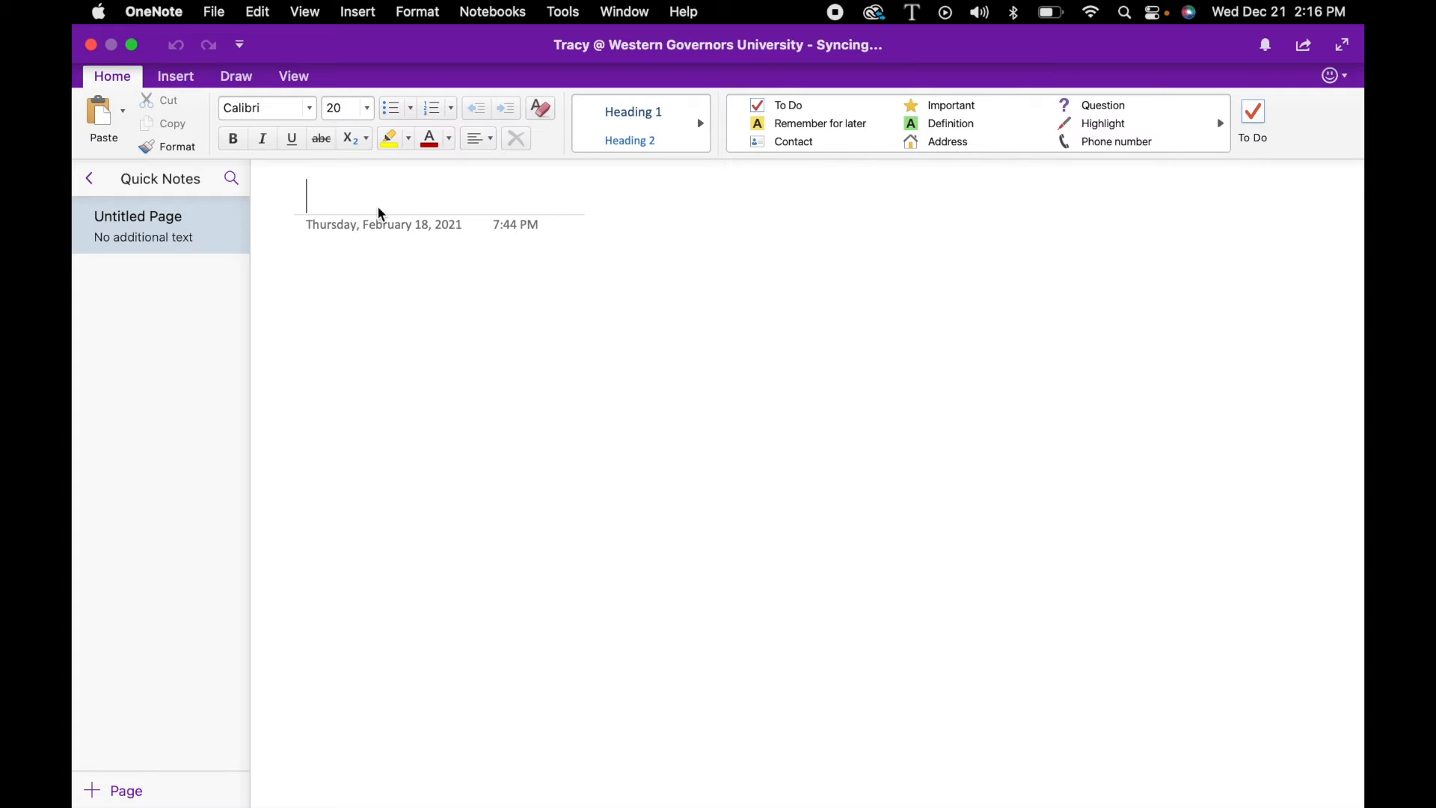
click(90, 179)
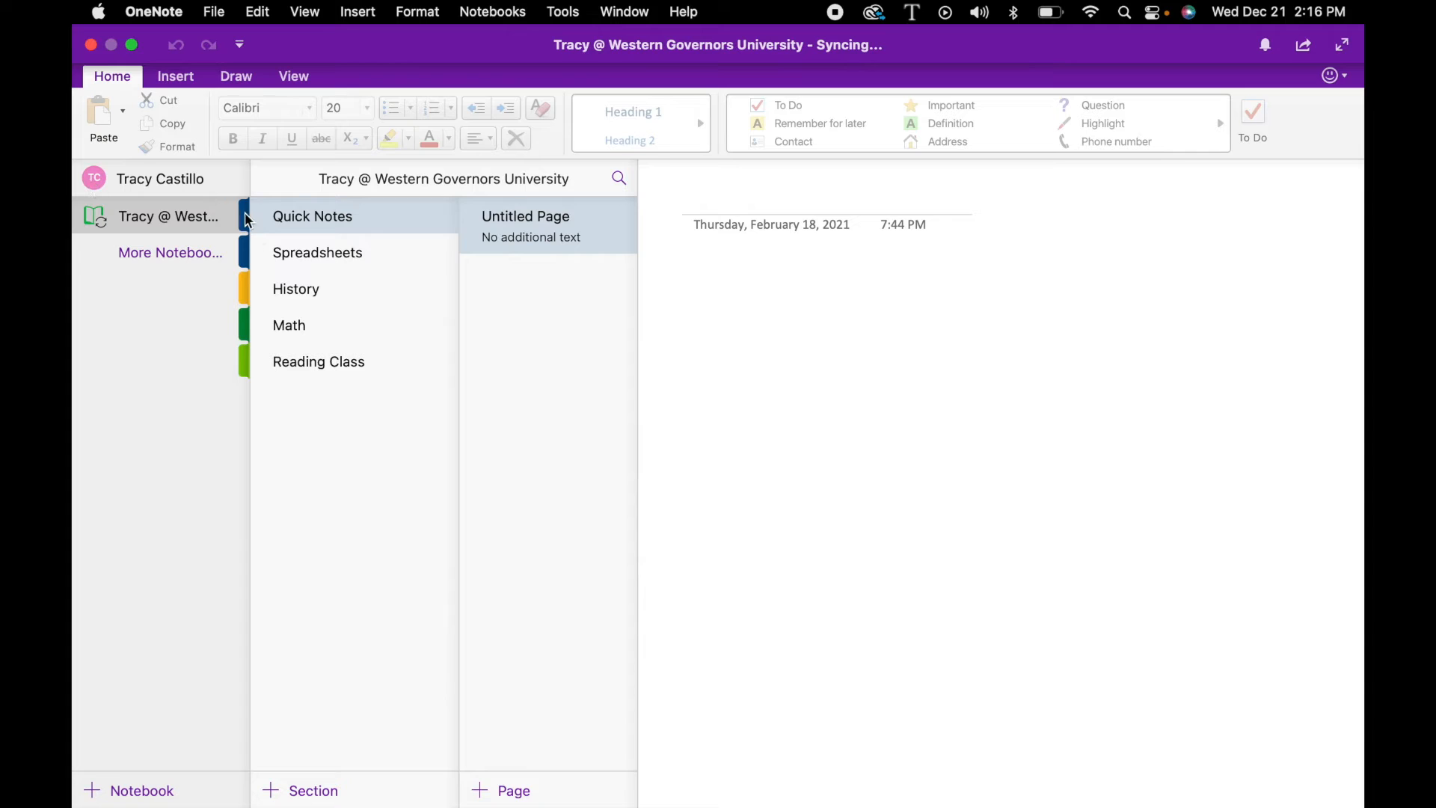
click(274, 256)
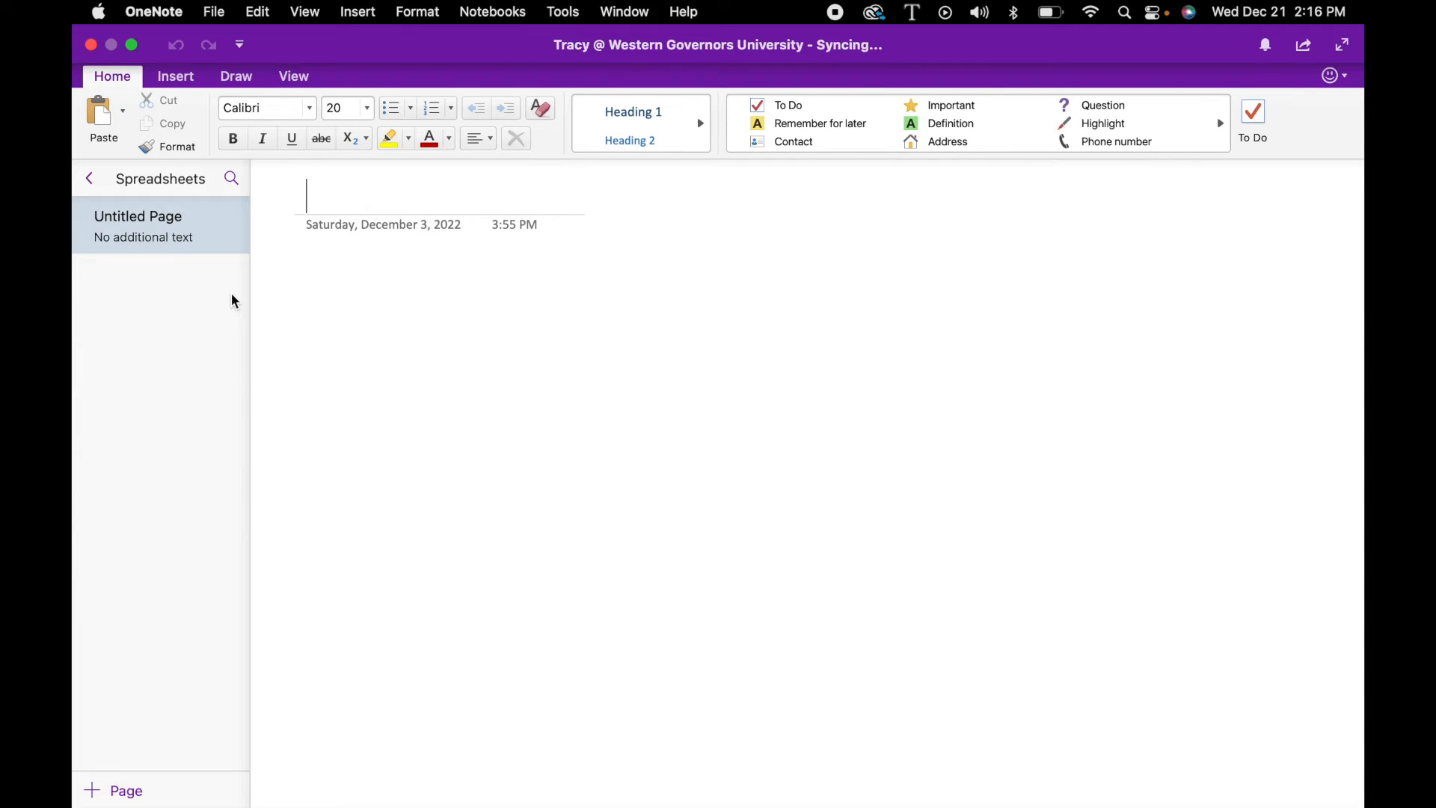
text(1)
text(2/30)
key(BackSpace)
key(BackSpace)
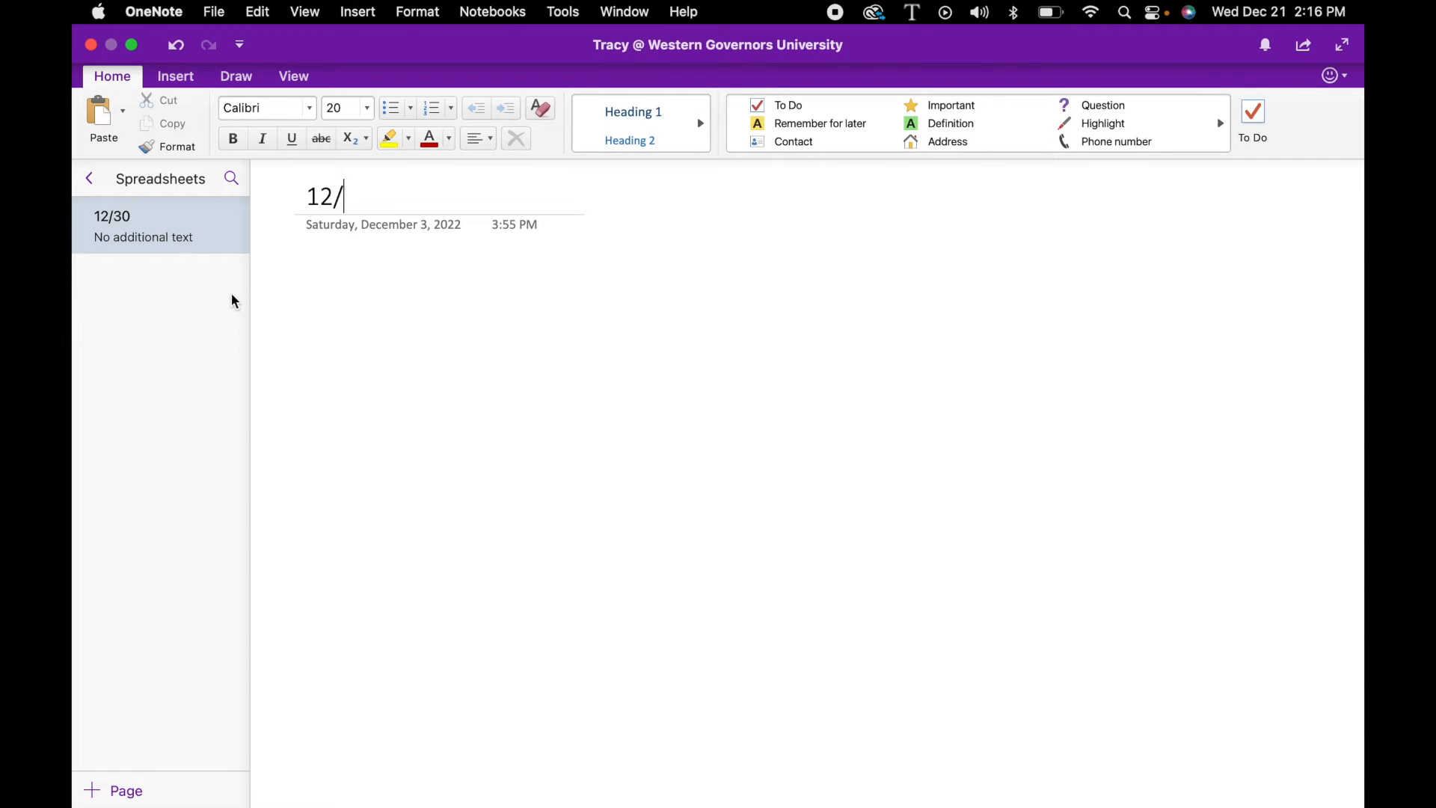
text(21/2022)
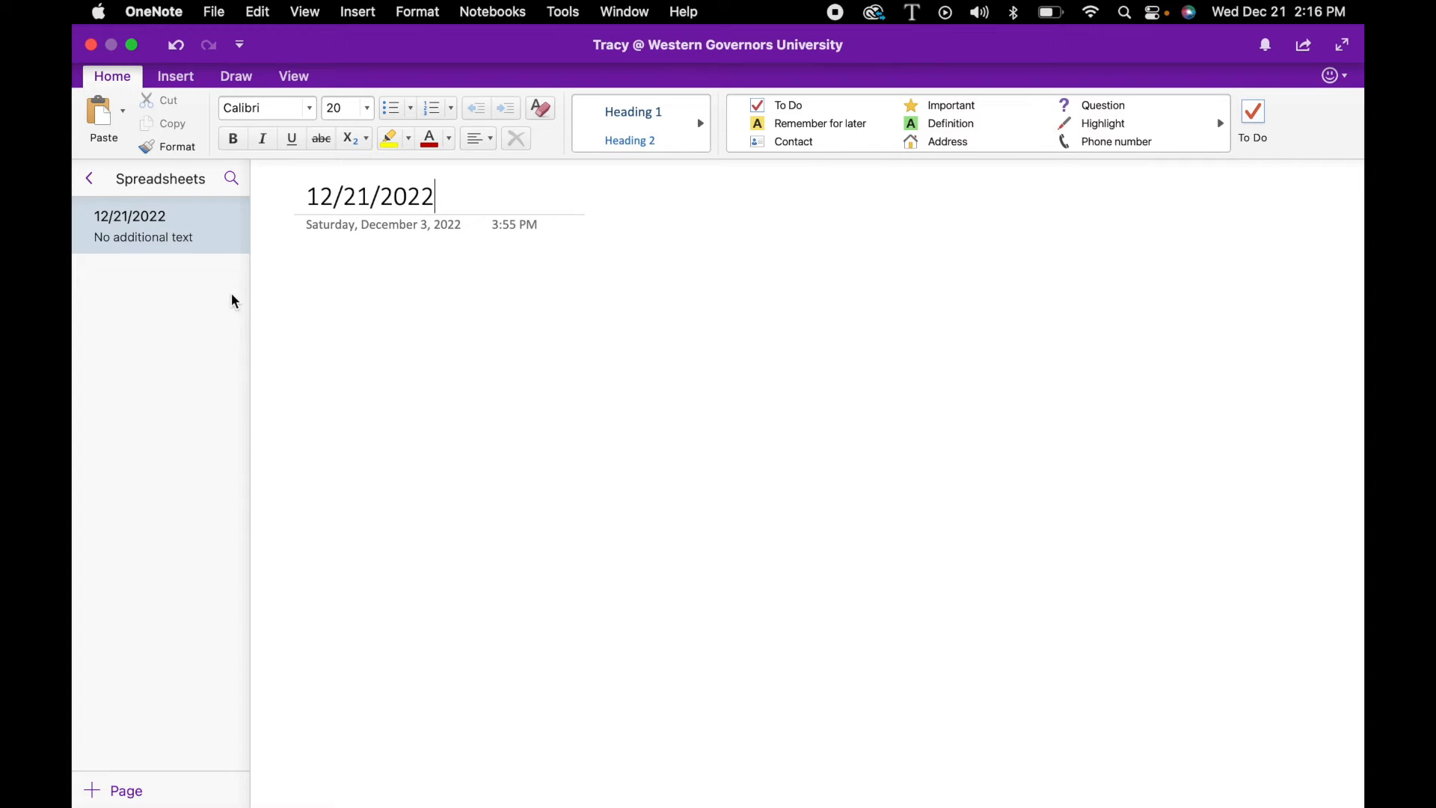
Write the note "Today is a great day for a lecture..." below the page title and start a new line.
click(314, 274)
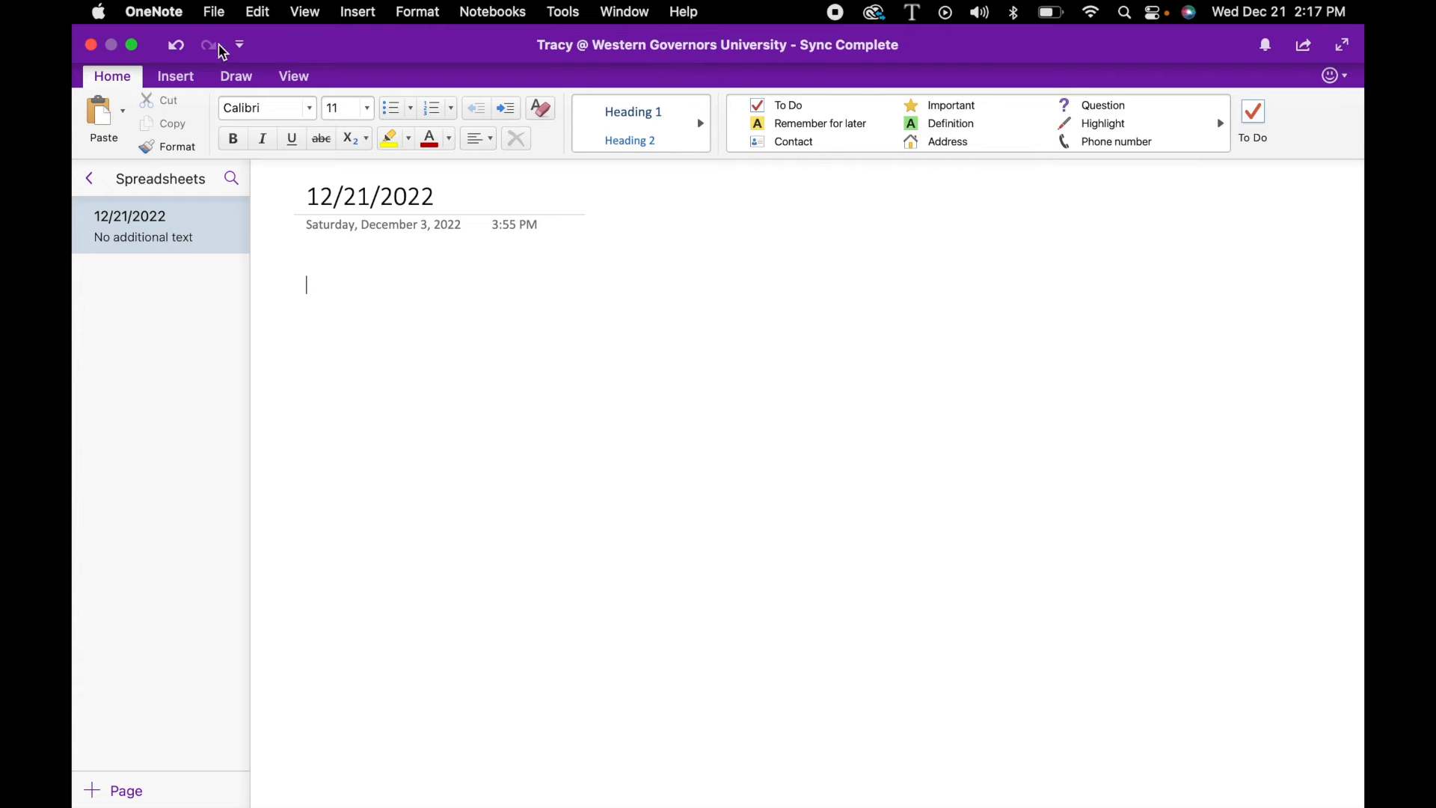
text(Today is a )
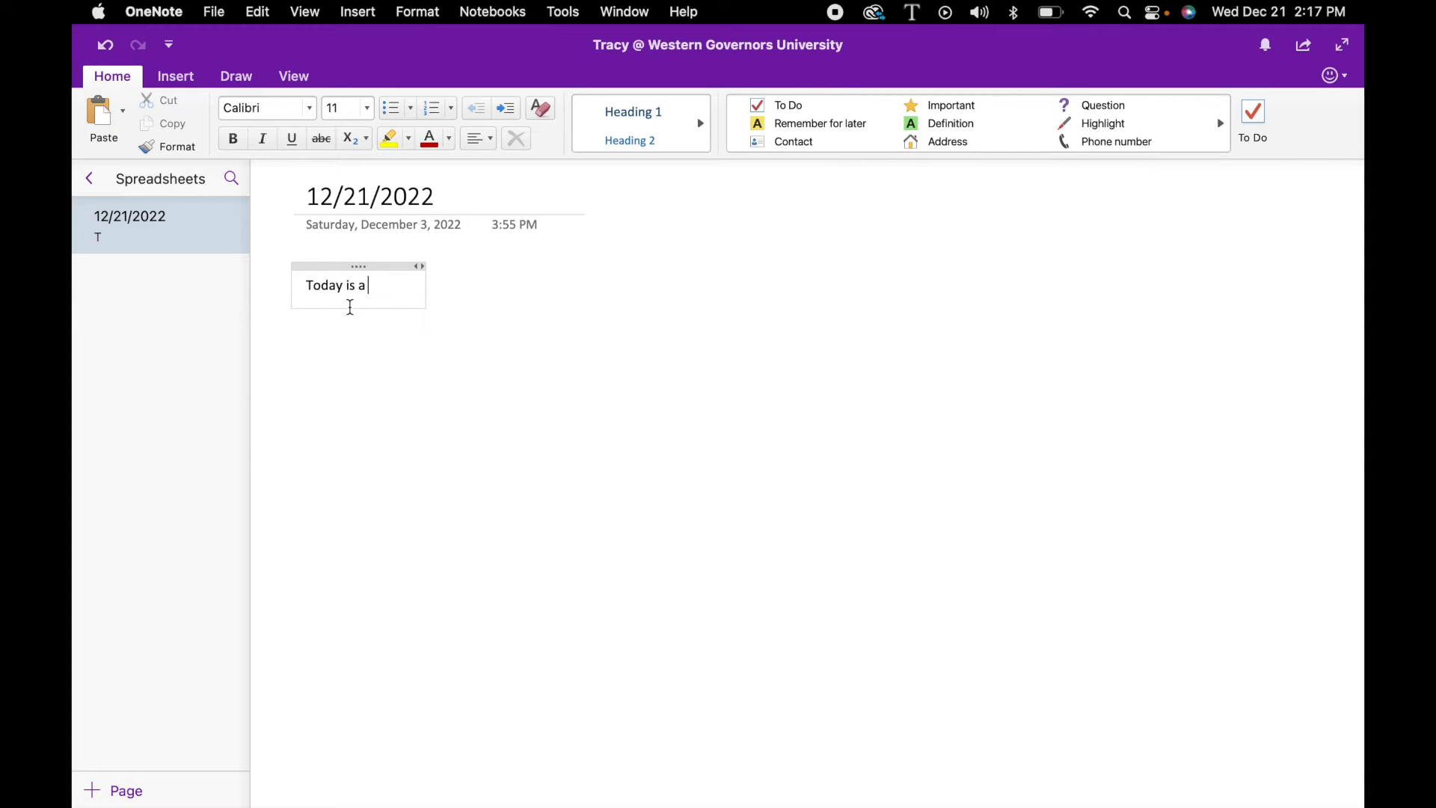
text(great day for )
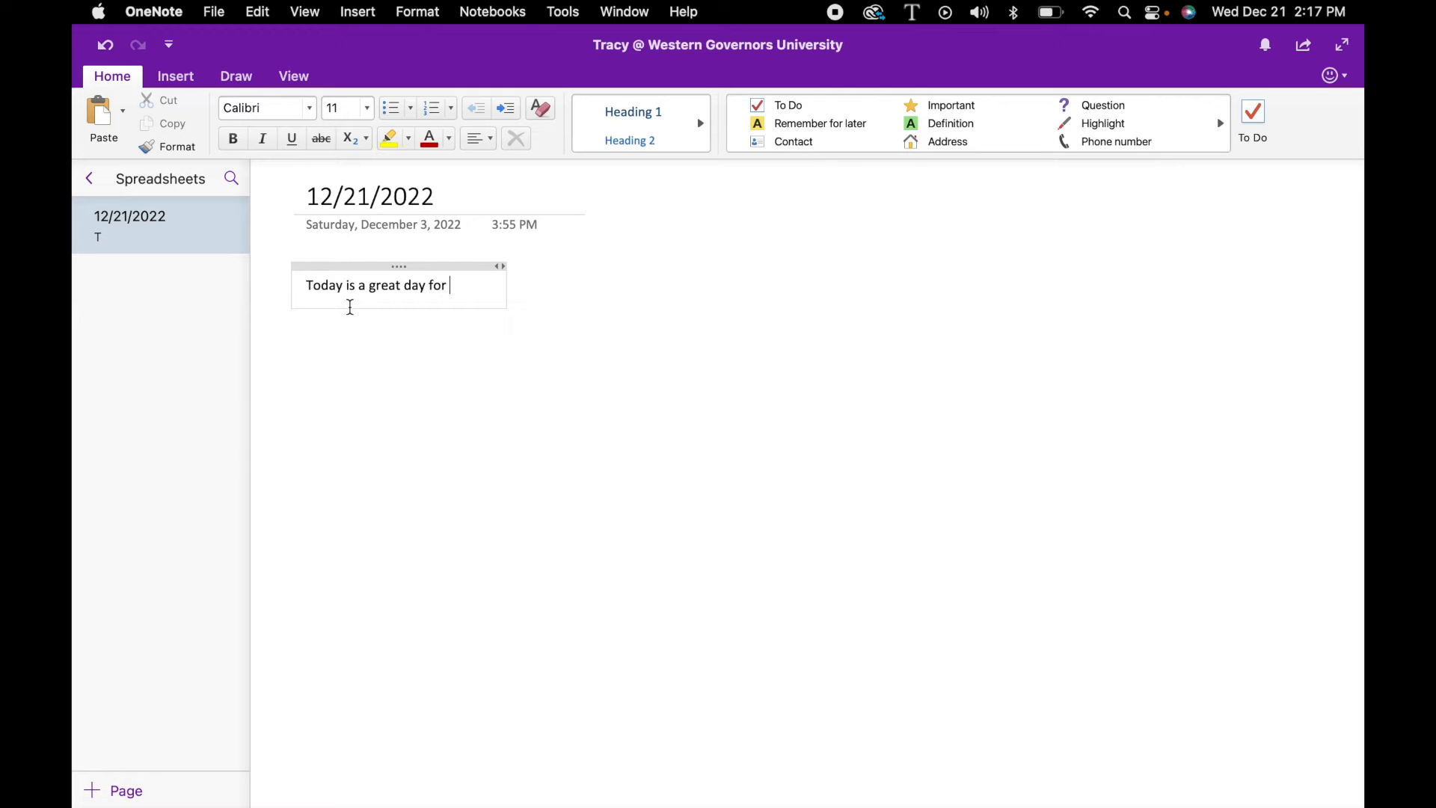
text(a lecture...)
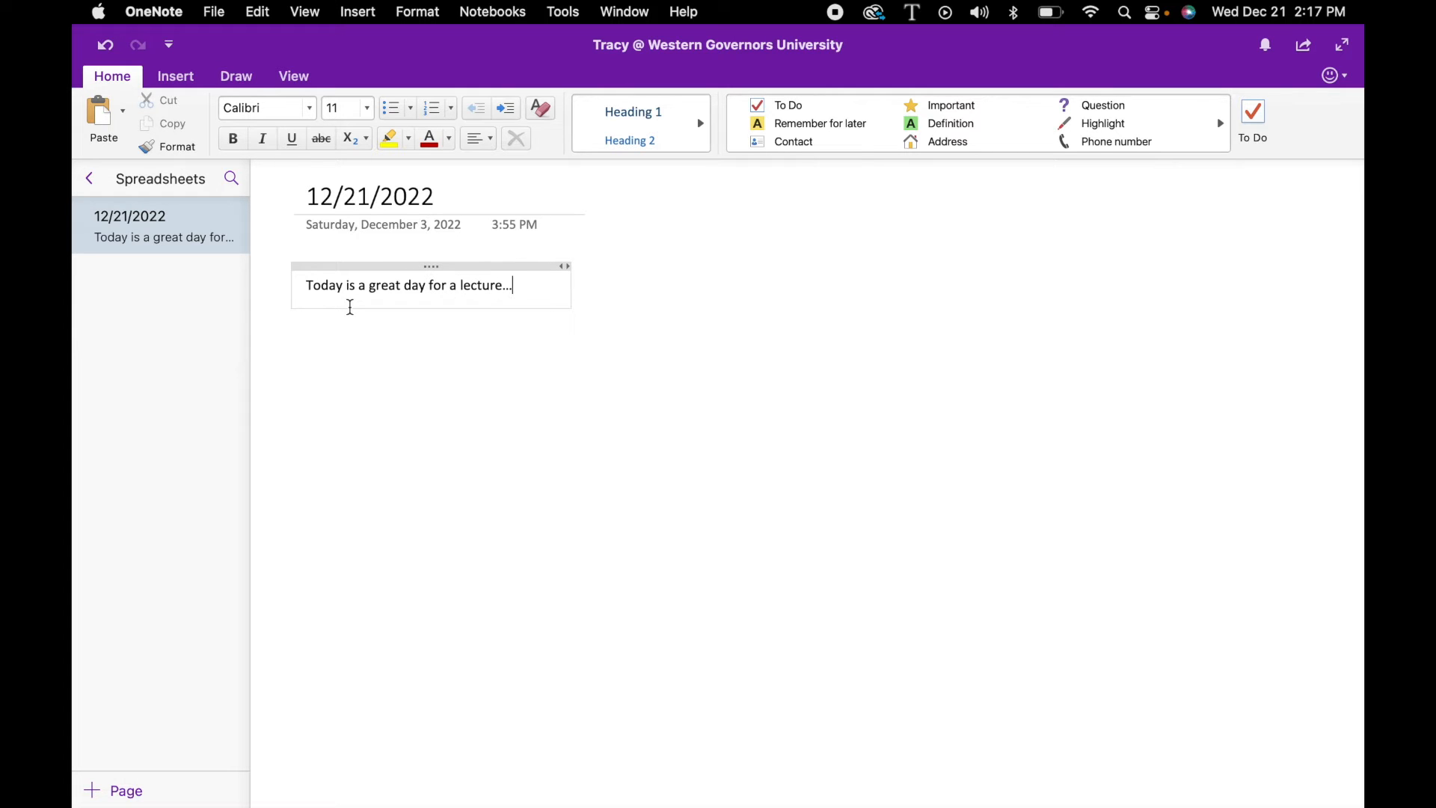
key(Return)
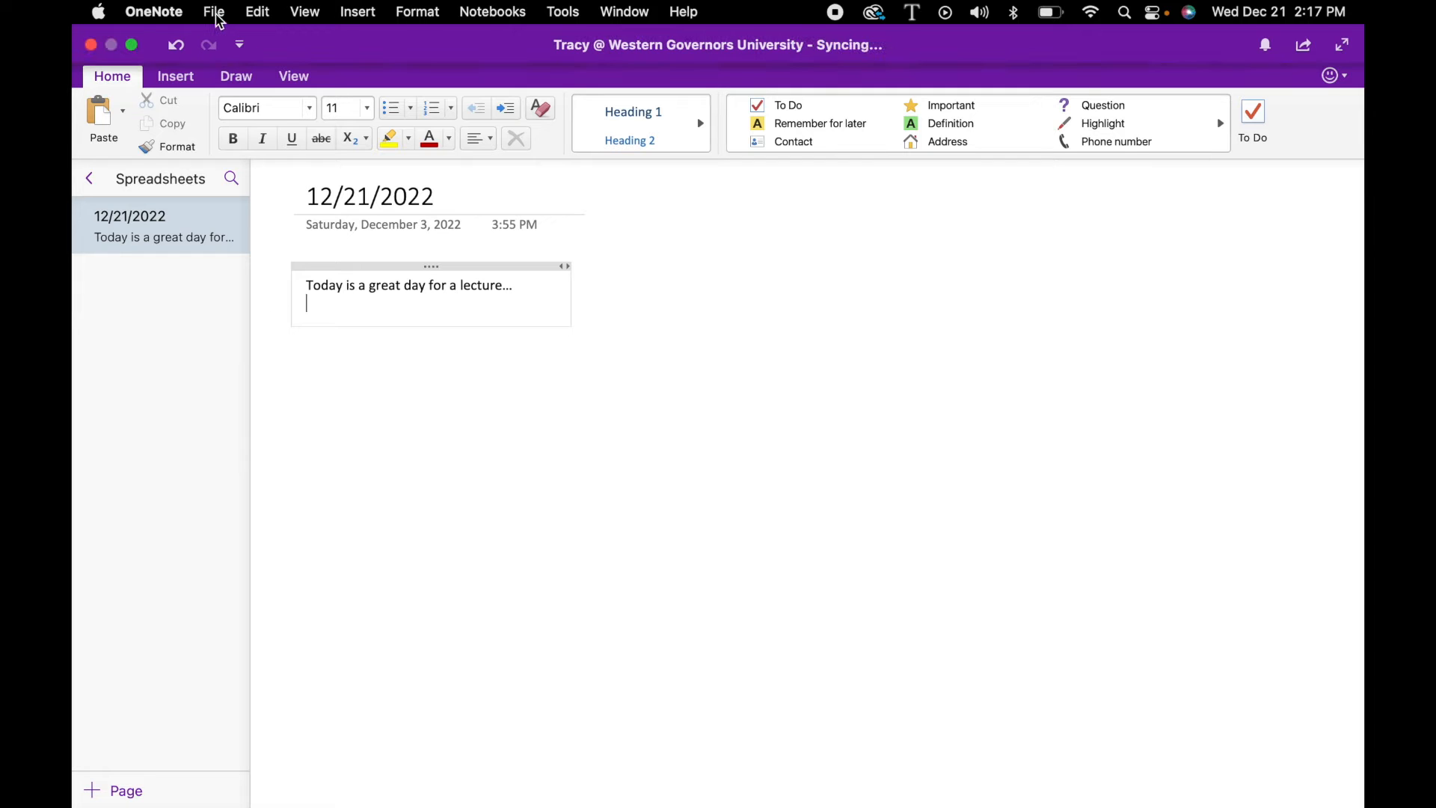
click(215, 12)
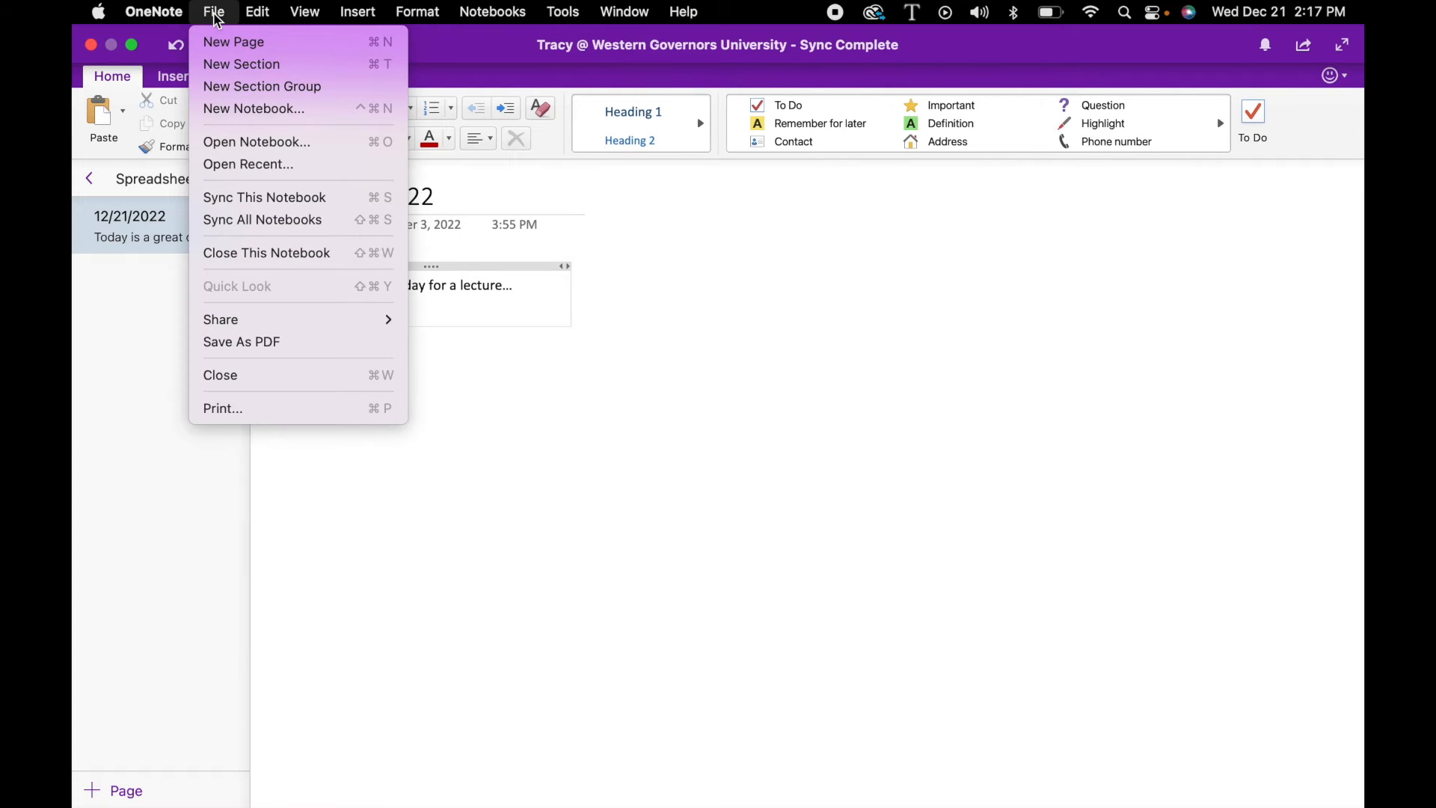
mouse_move(303, 13)
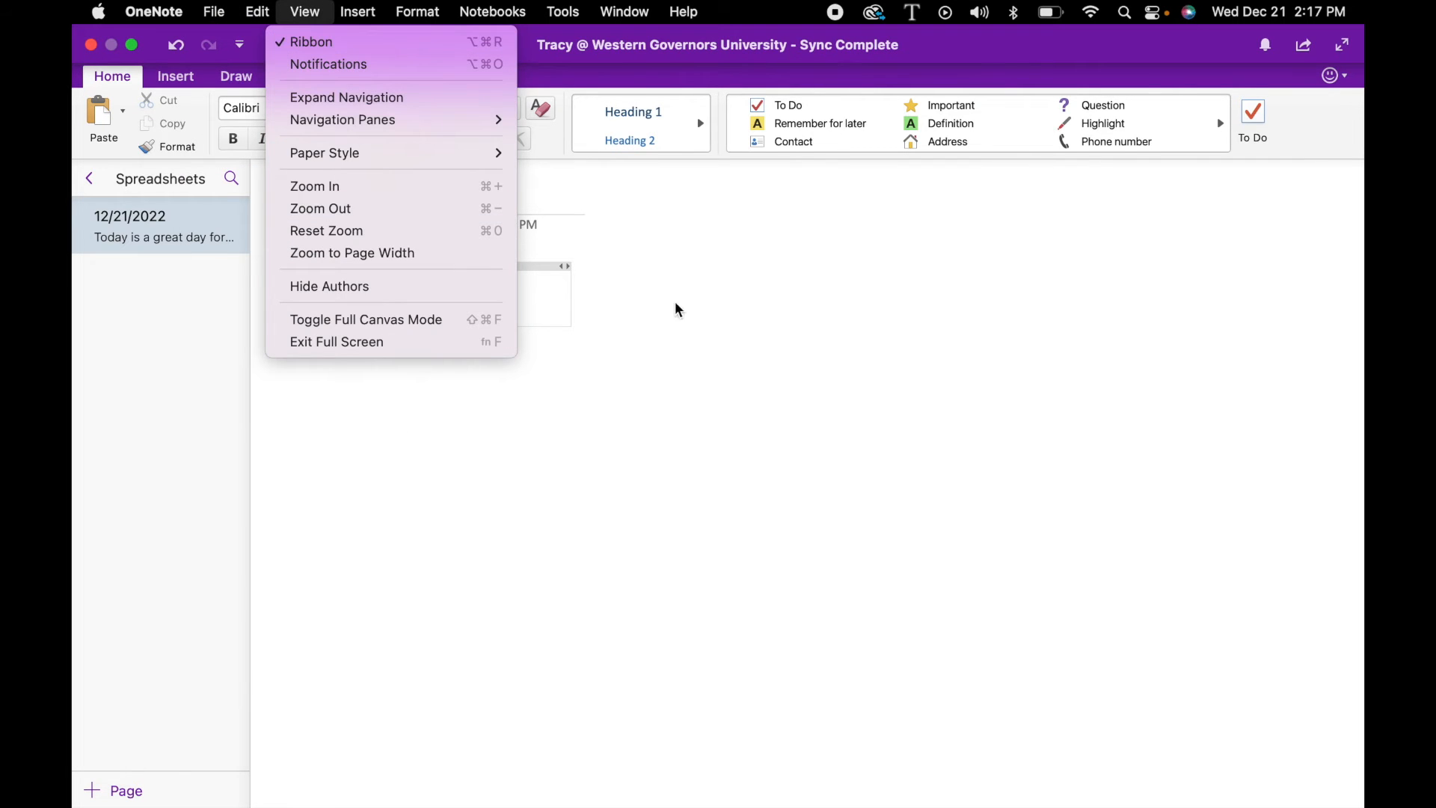
click(352, 319)
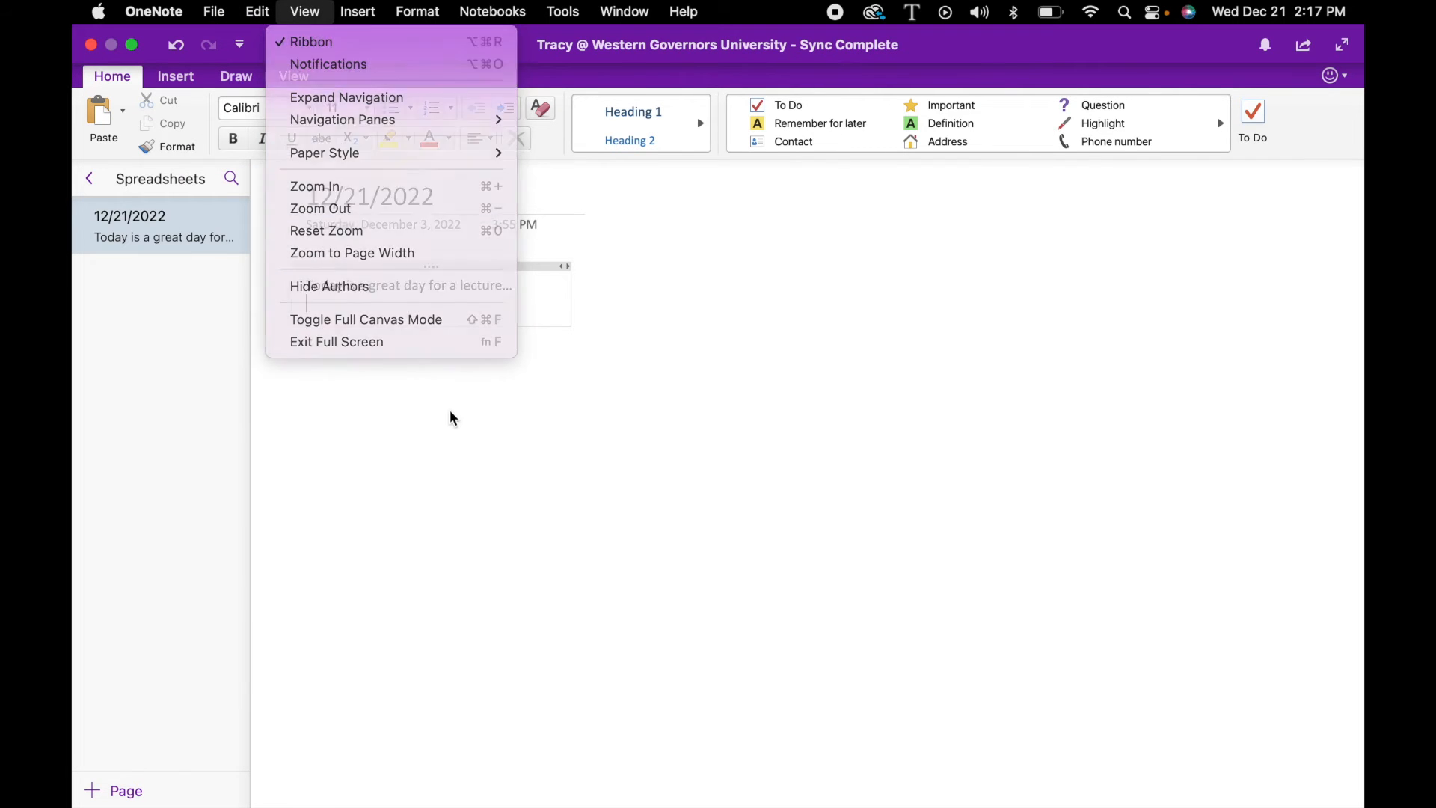
Record an audio clip below the lecture note, adding two bookmarks while recording, and stop the recording.
click(178, 79)
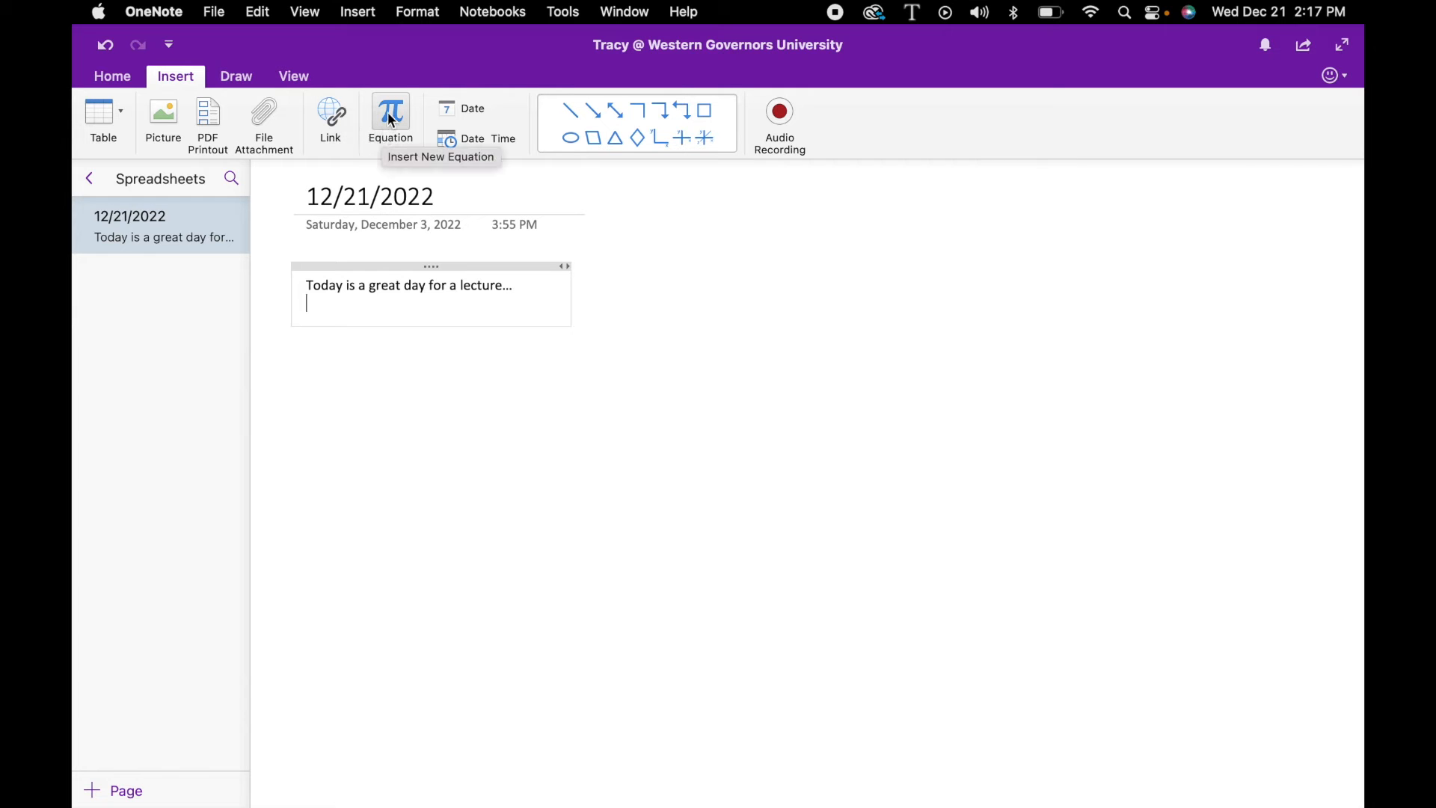
click(783, 116)
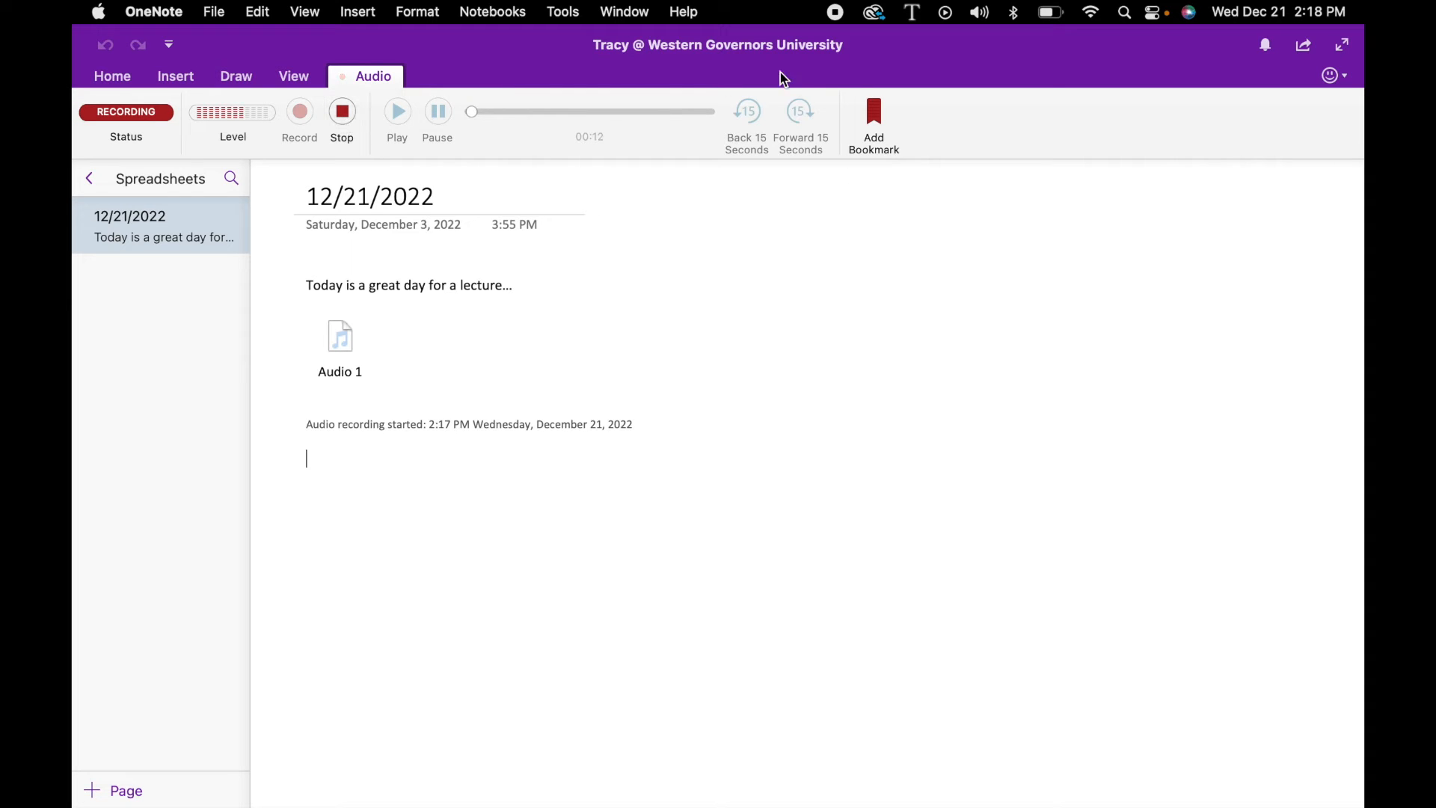
click(874, 118)
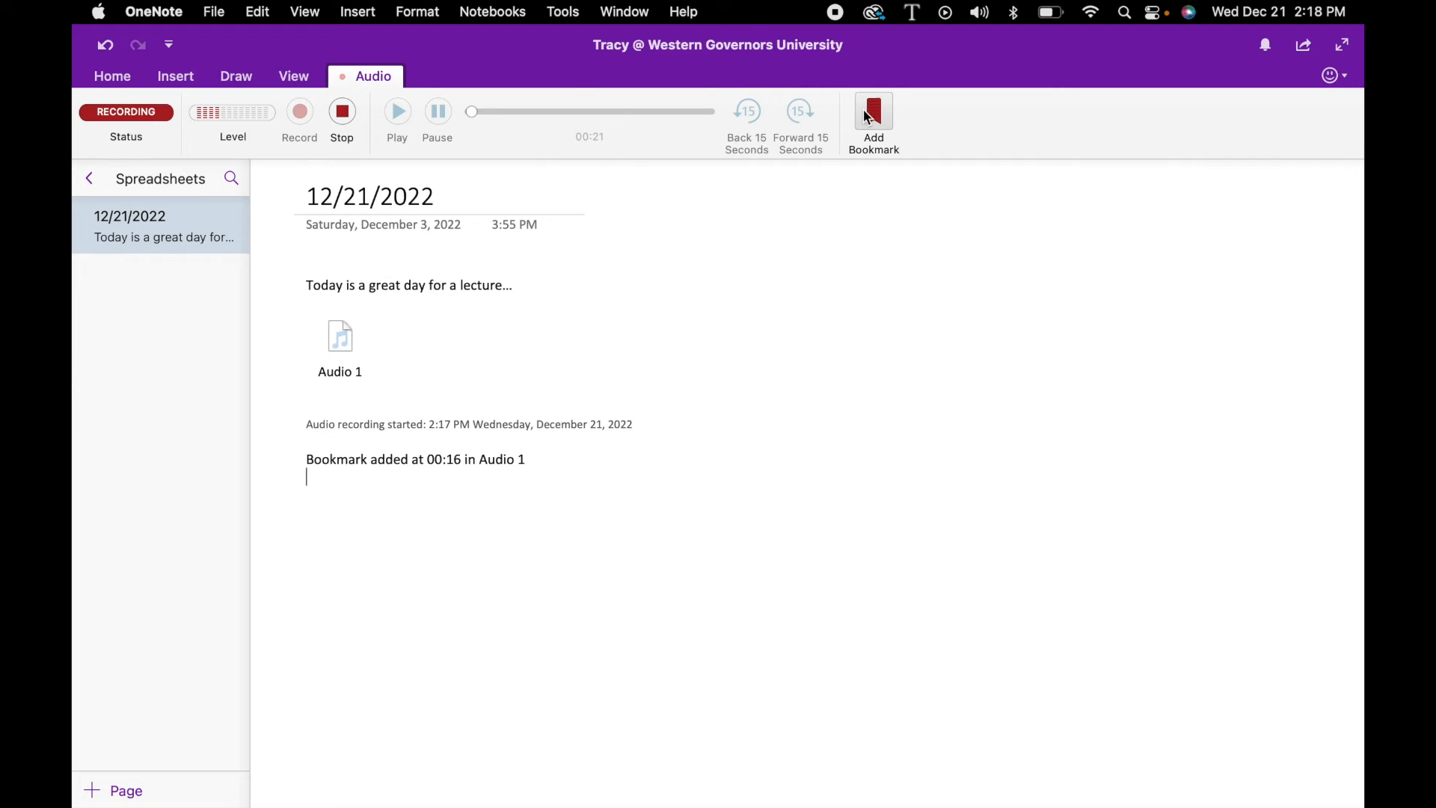
click(868, 118)
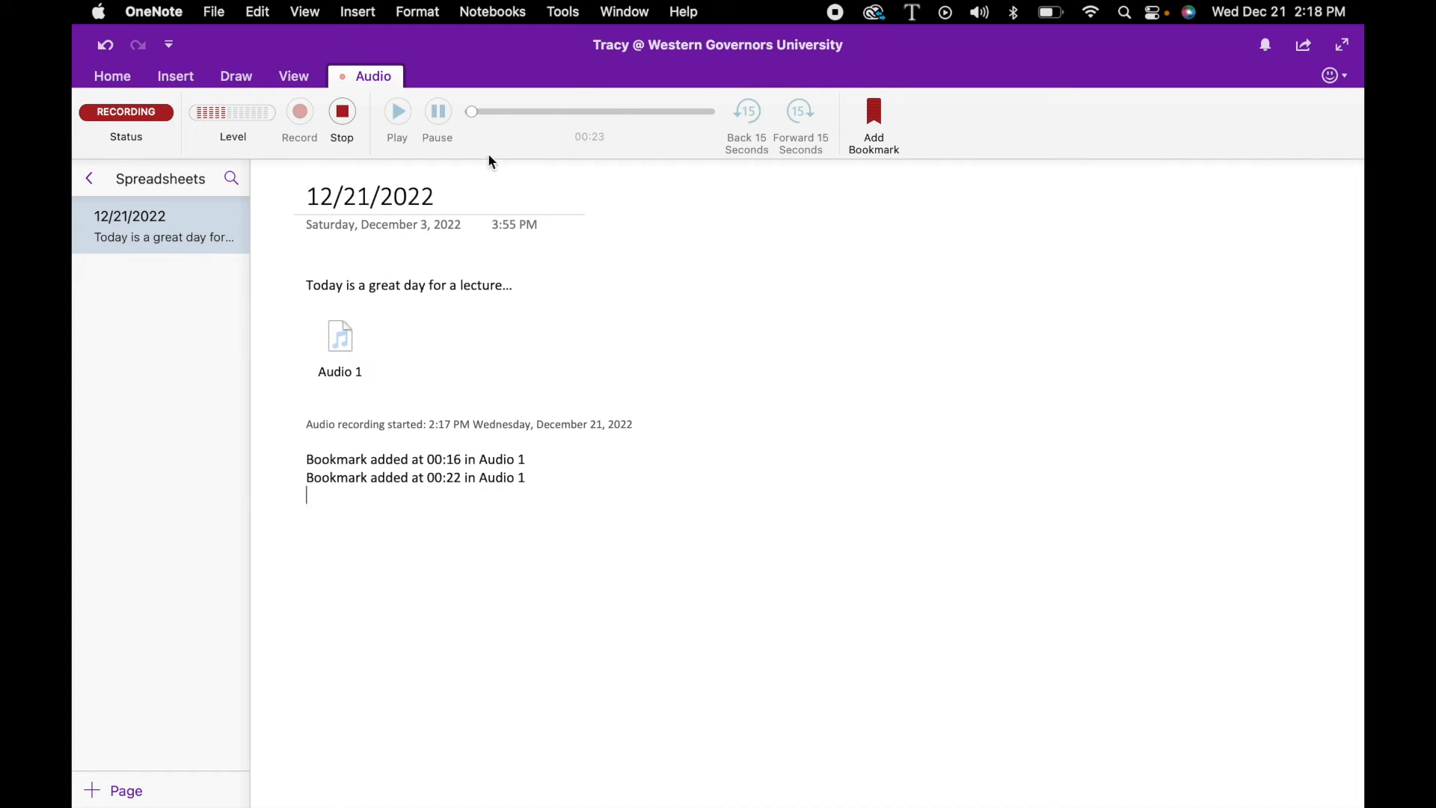
click(348, 112)
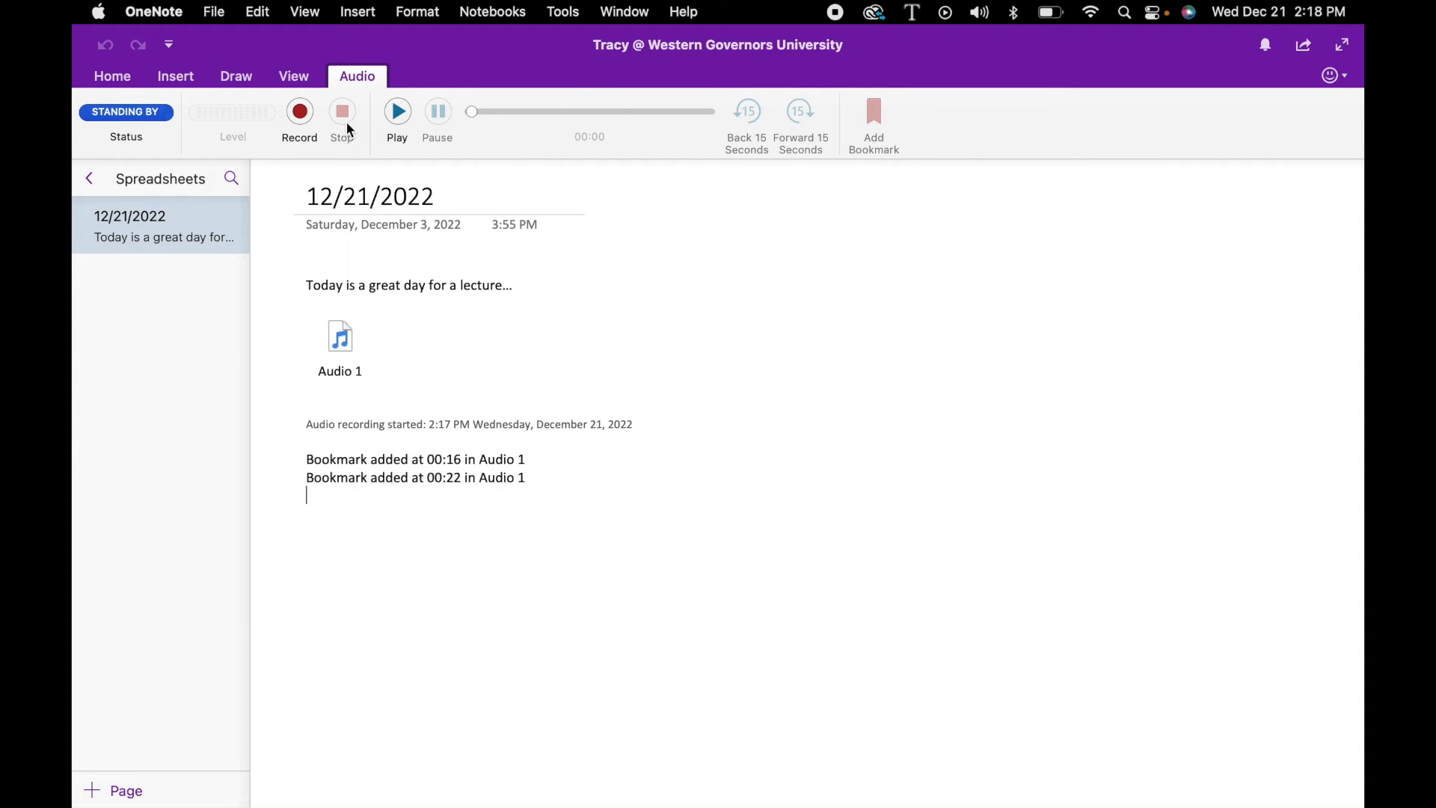
Rename the recorded audio file on the page to "Lecture class 1".
click(344, 339)
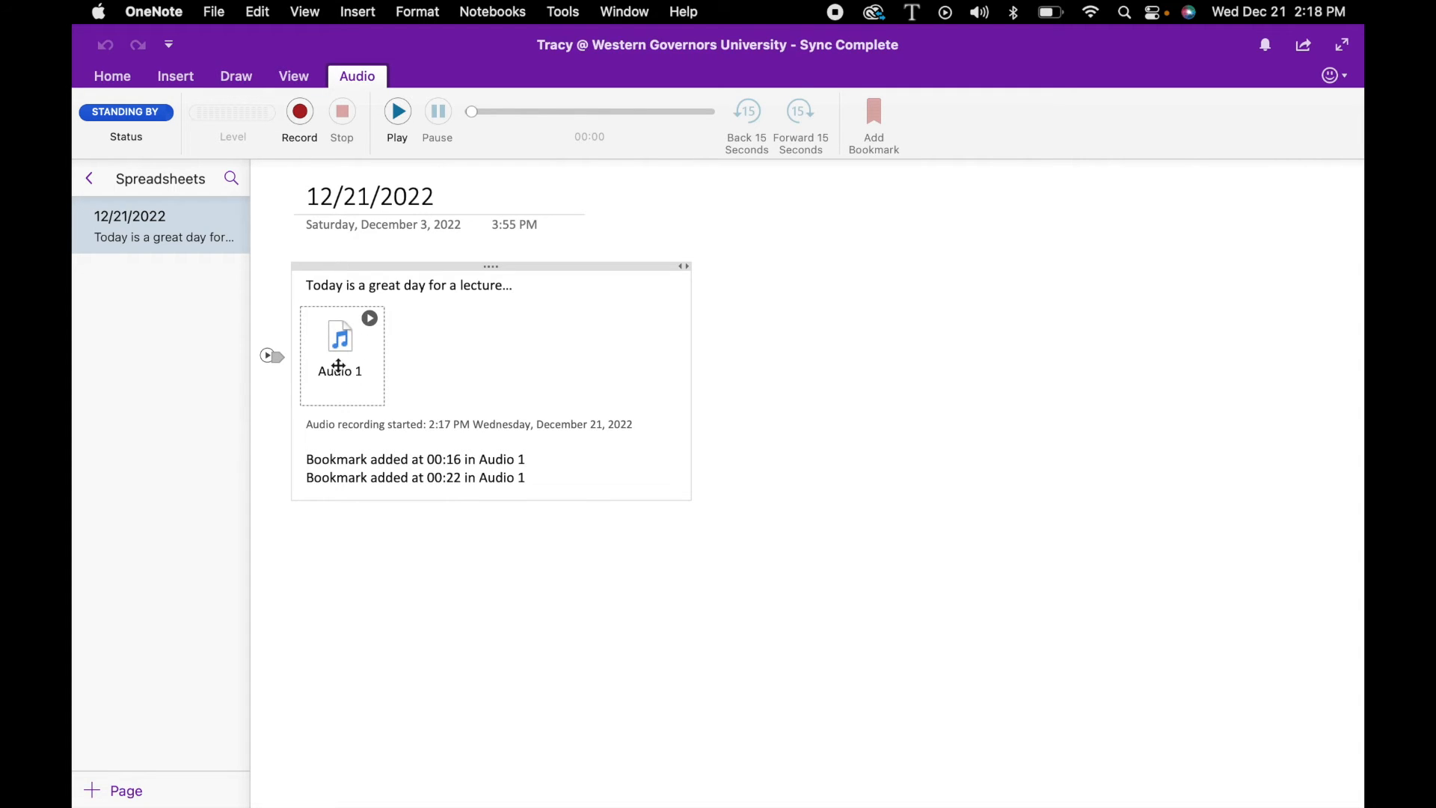
right_click(341, 373)
click(428, 486)
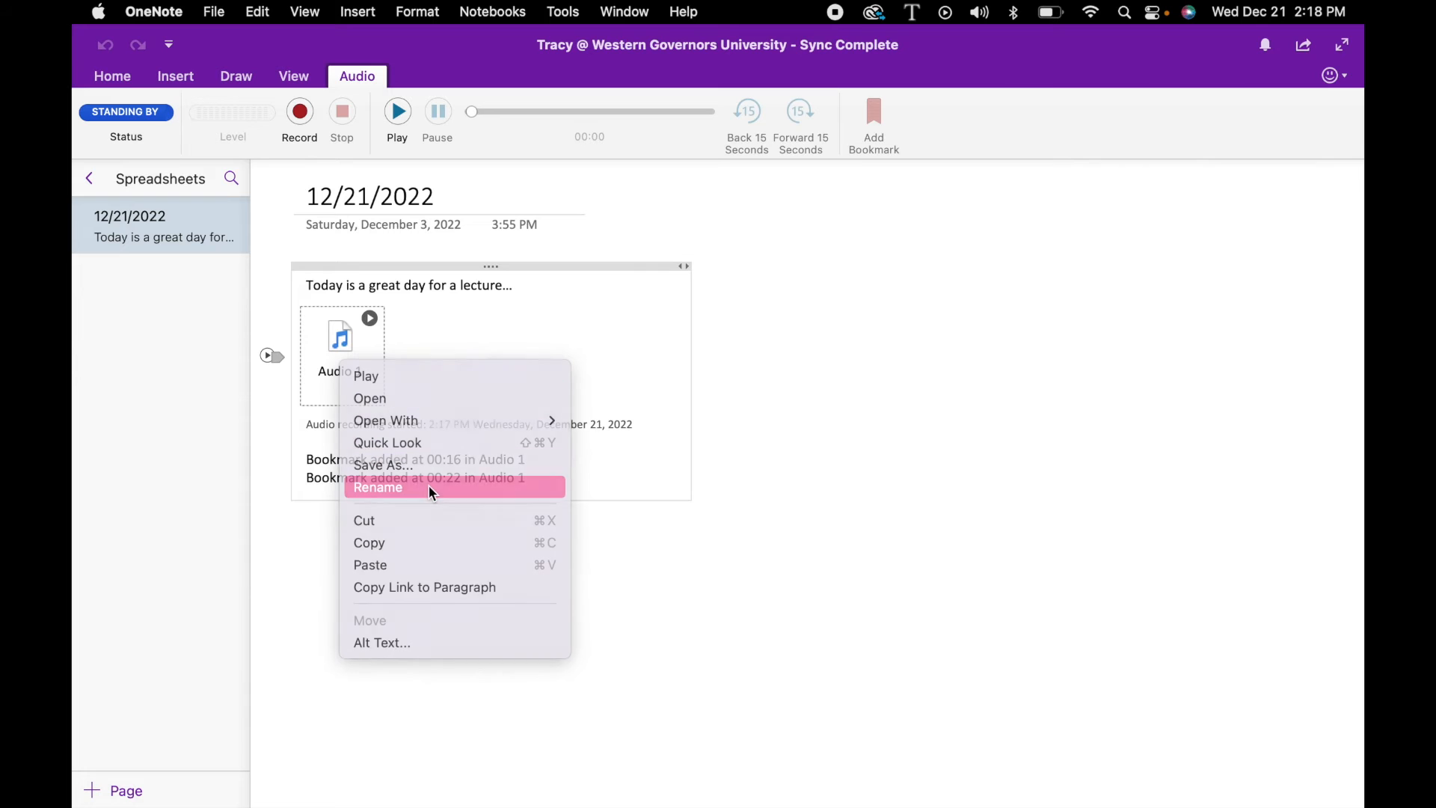
text(Lec)
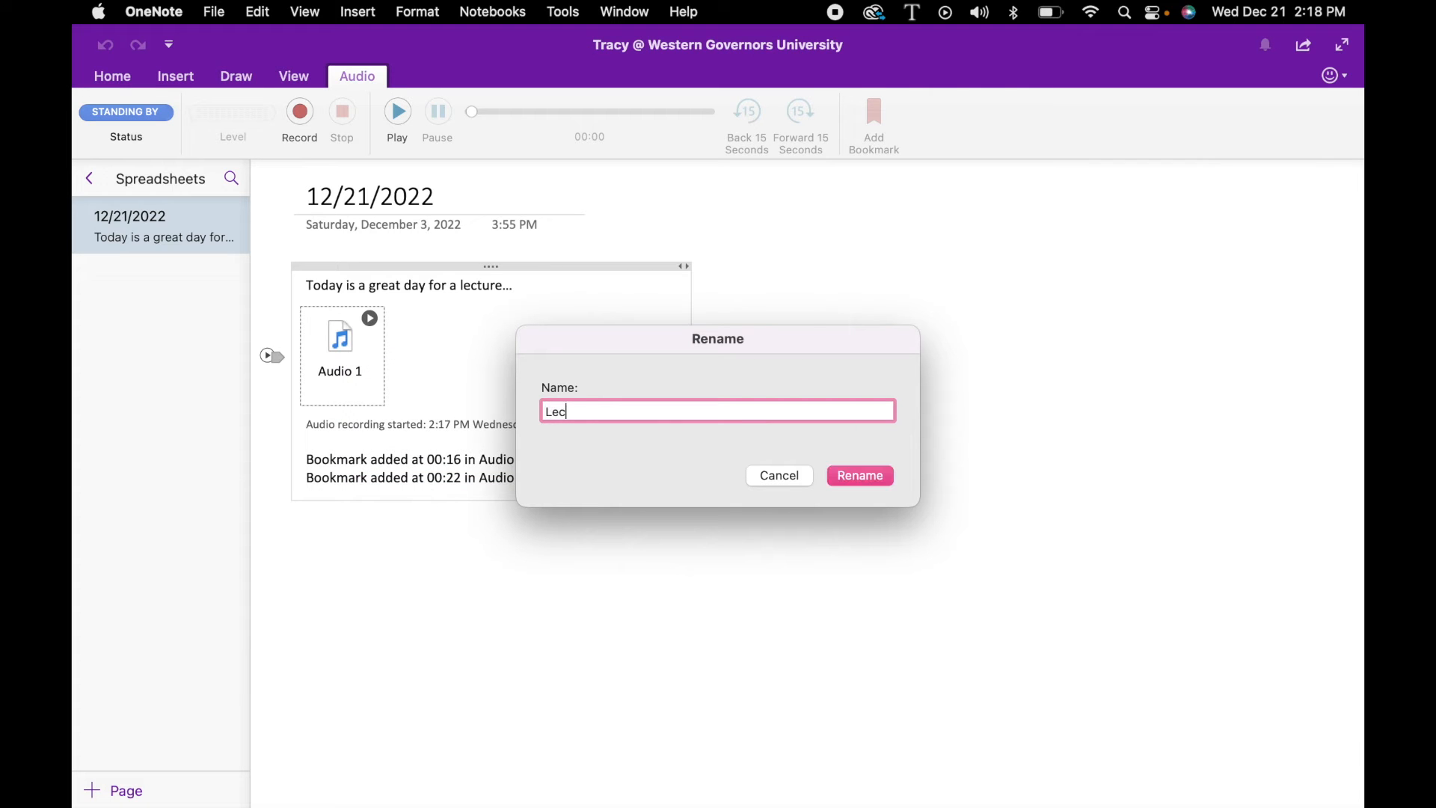
text(ture class 1)
click(862, 475)
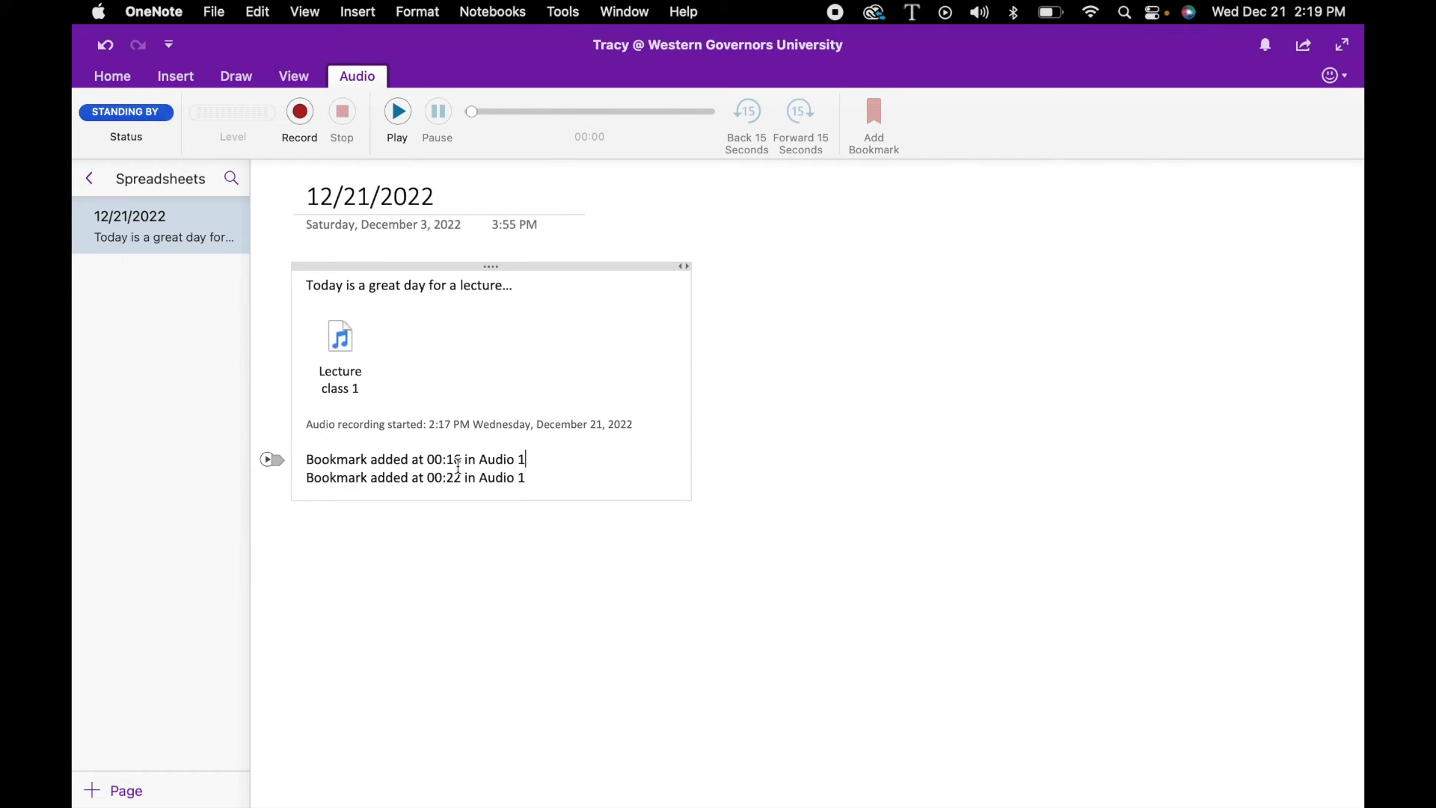
Play the lecture recording from the first bookmark and from the second bookmark, and pause the playback.
click(267, 461)
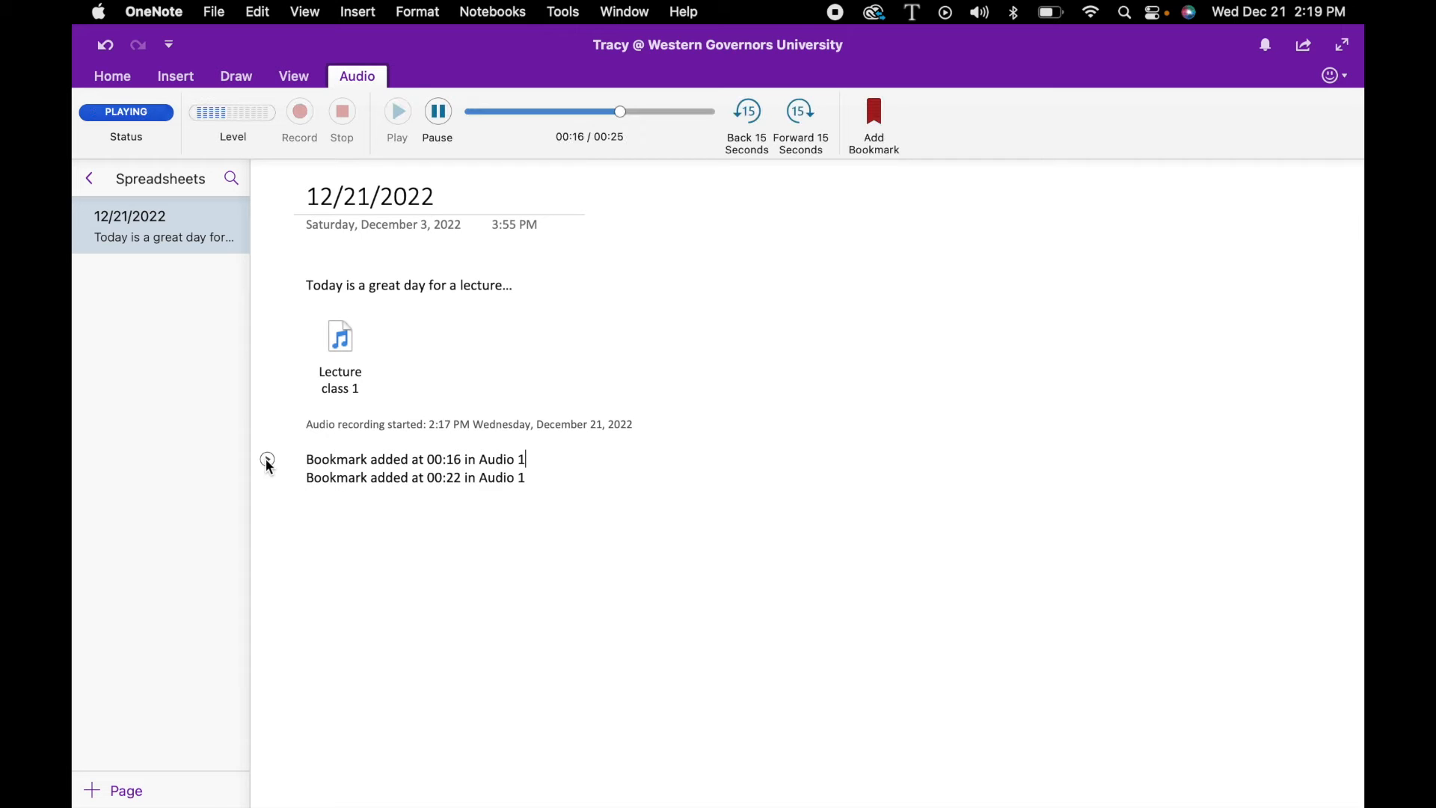
click(272, 482)
click(439, 113)
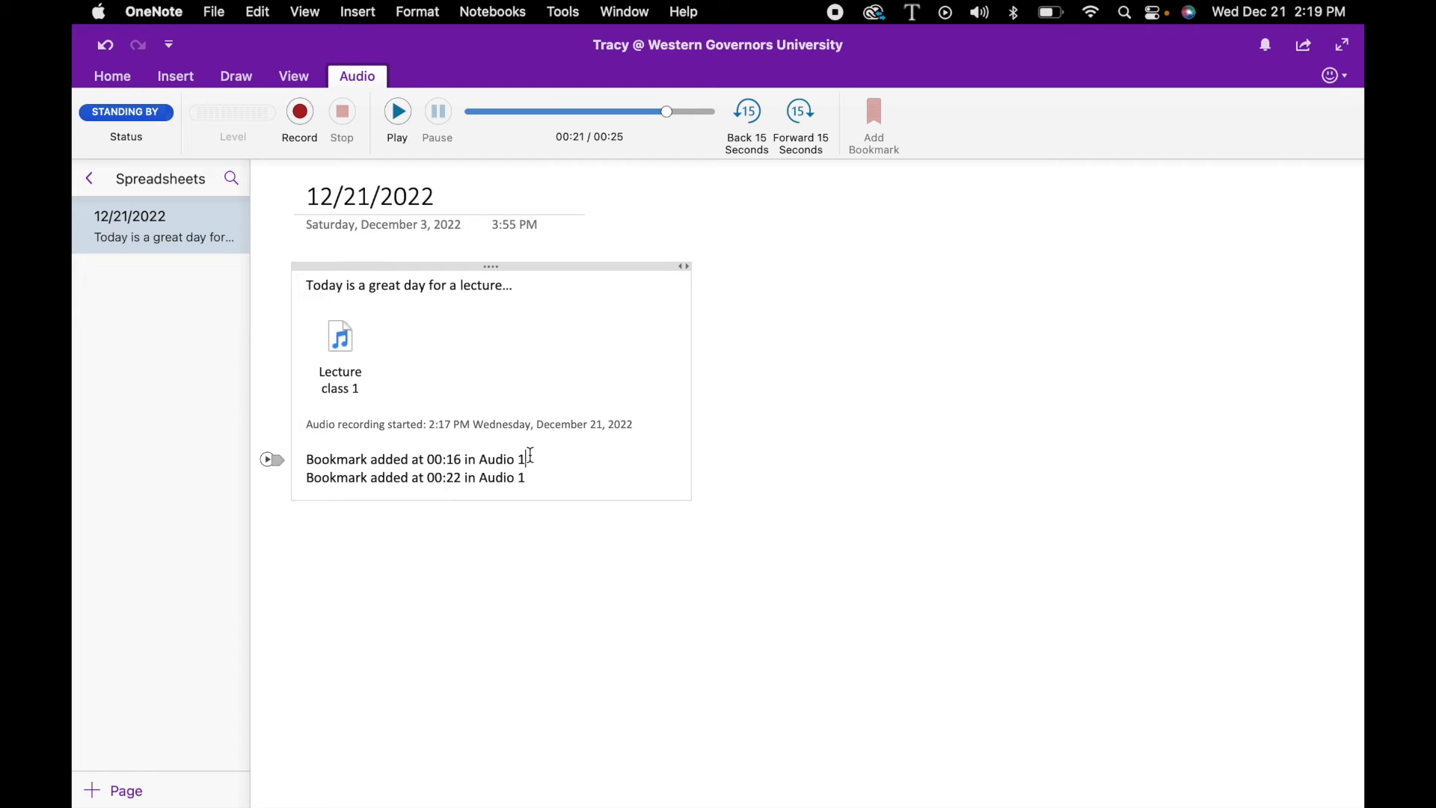
Add the indented line "This is where I started talking" under the first bookmark, followed by a new line.
key(Return)
text(jh)
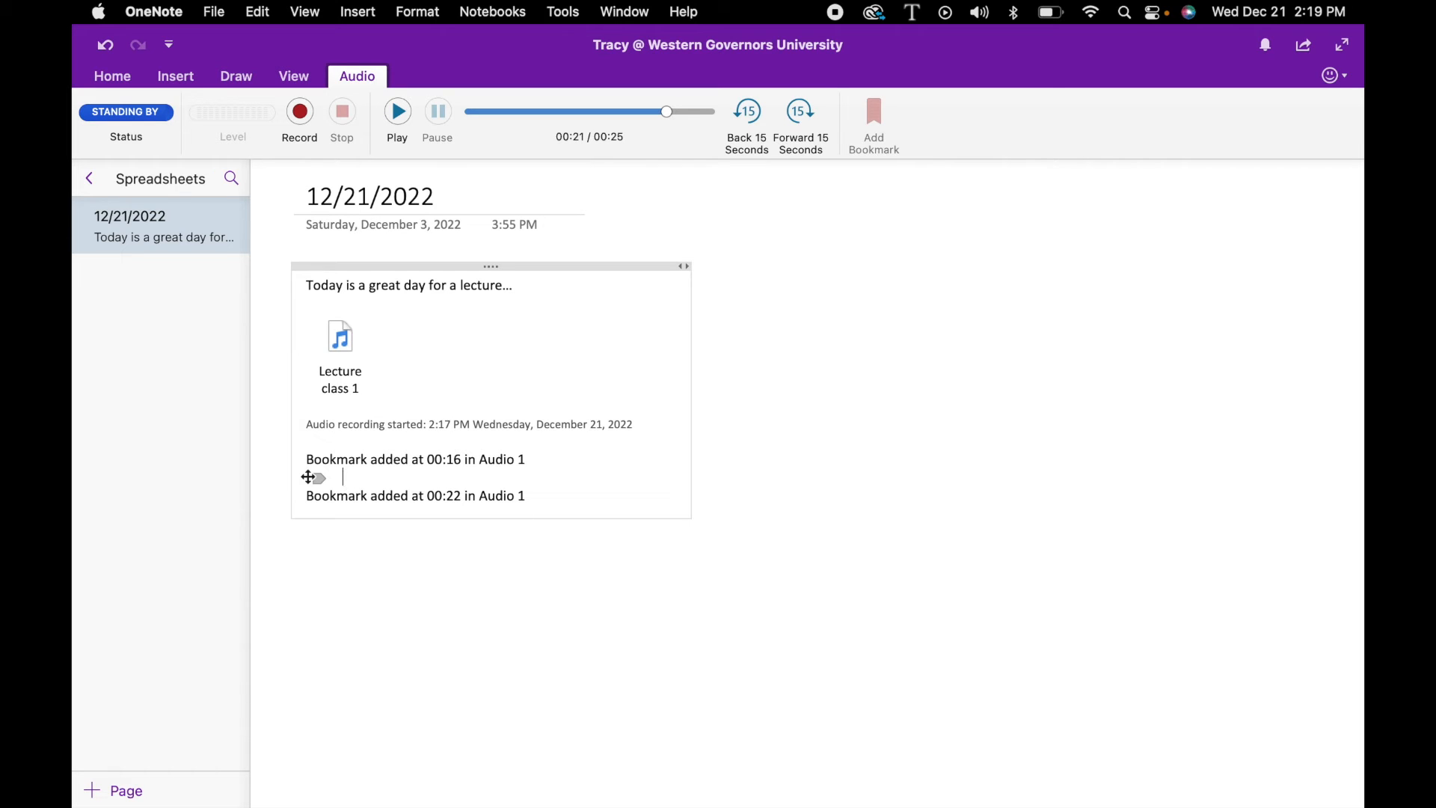
text(This is where I)
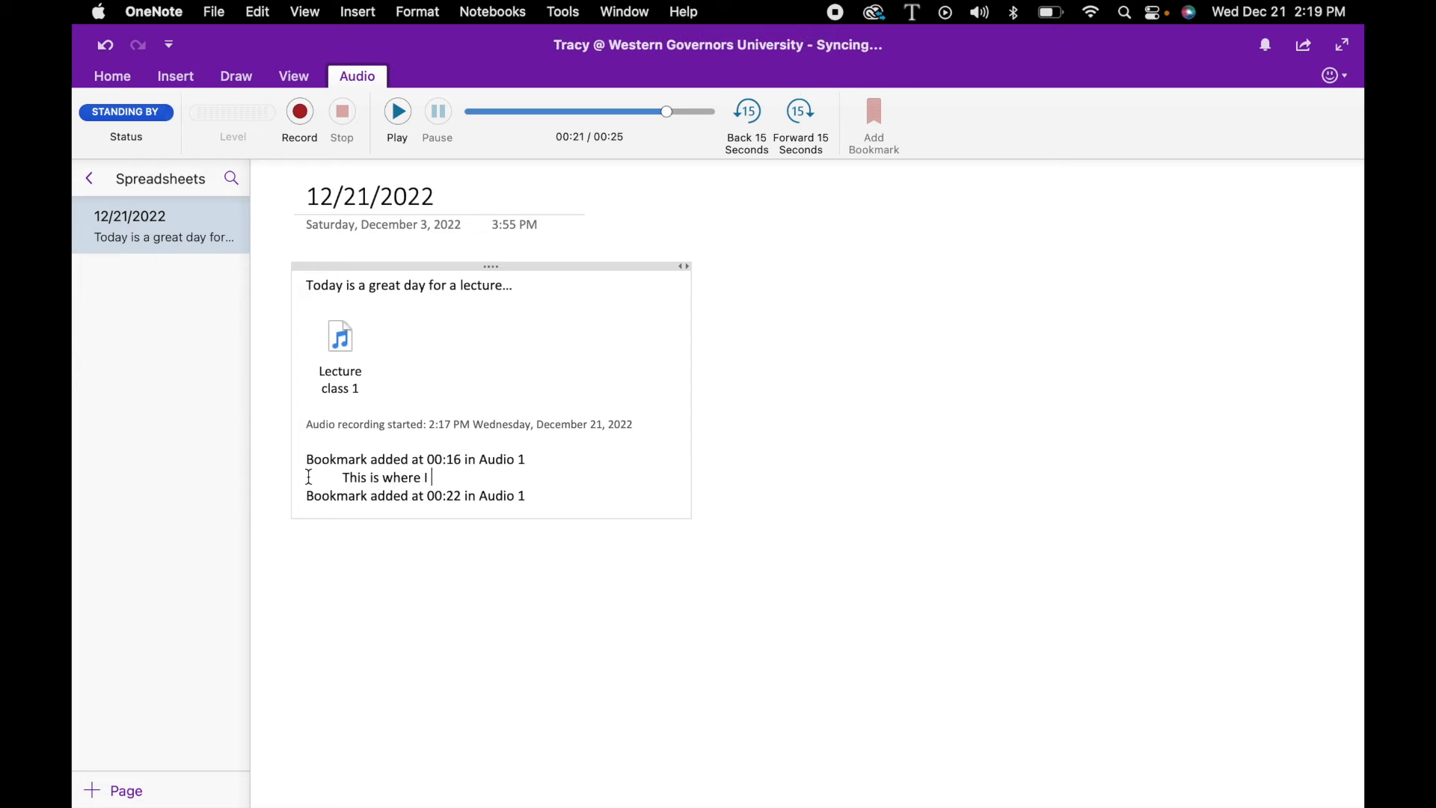
text( started talking)
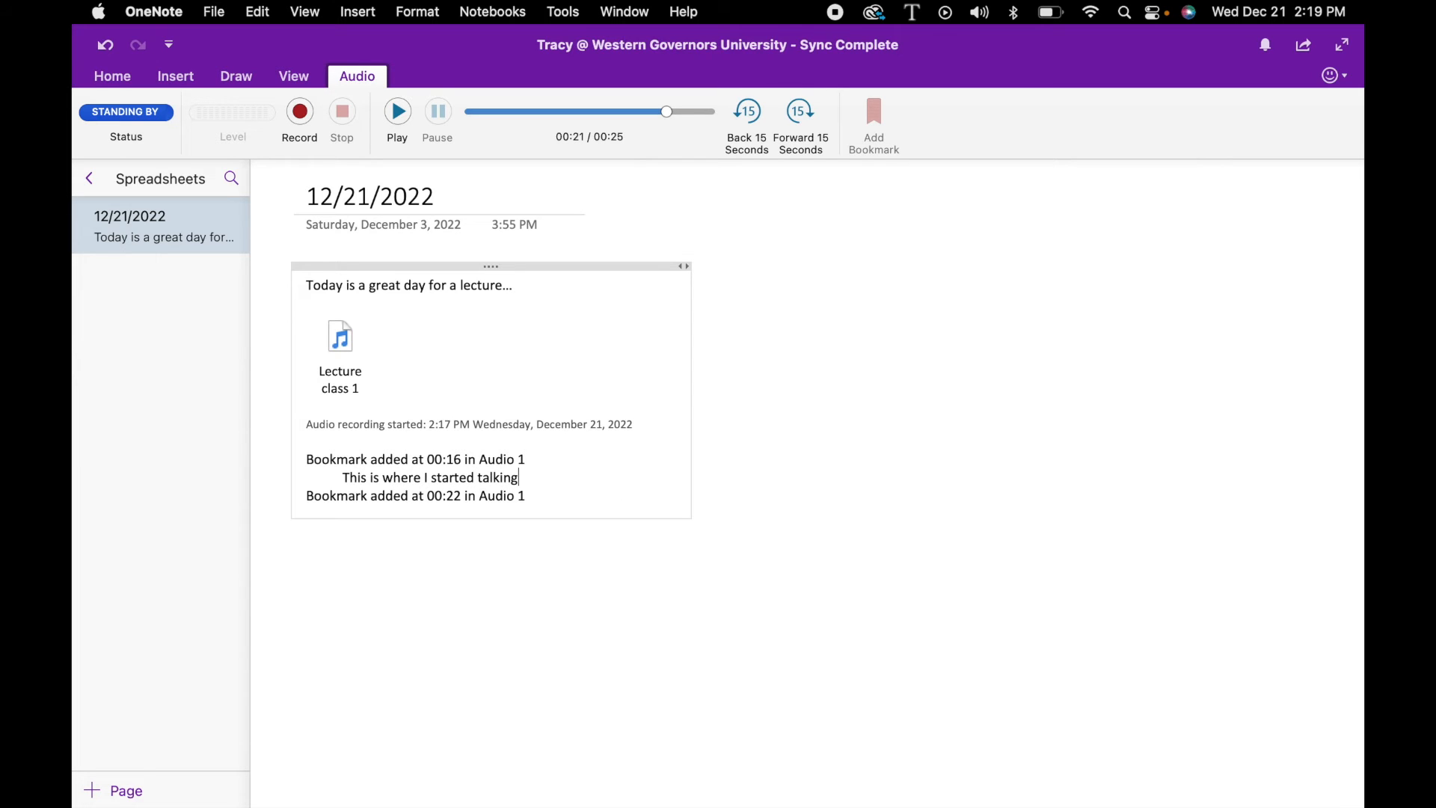
key(Return)
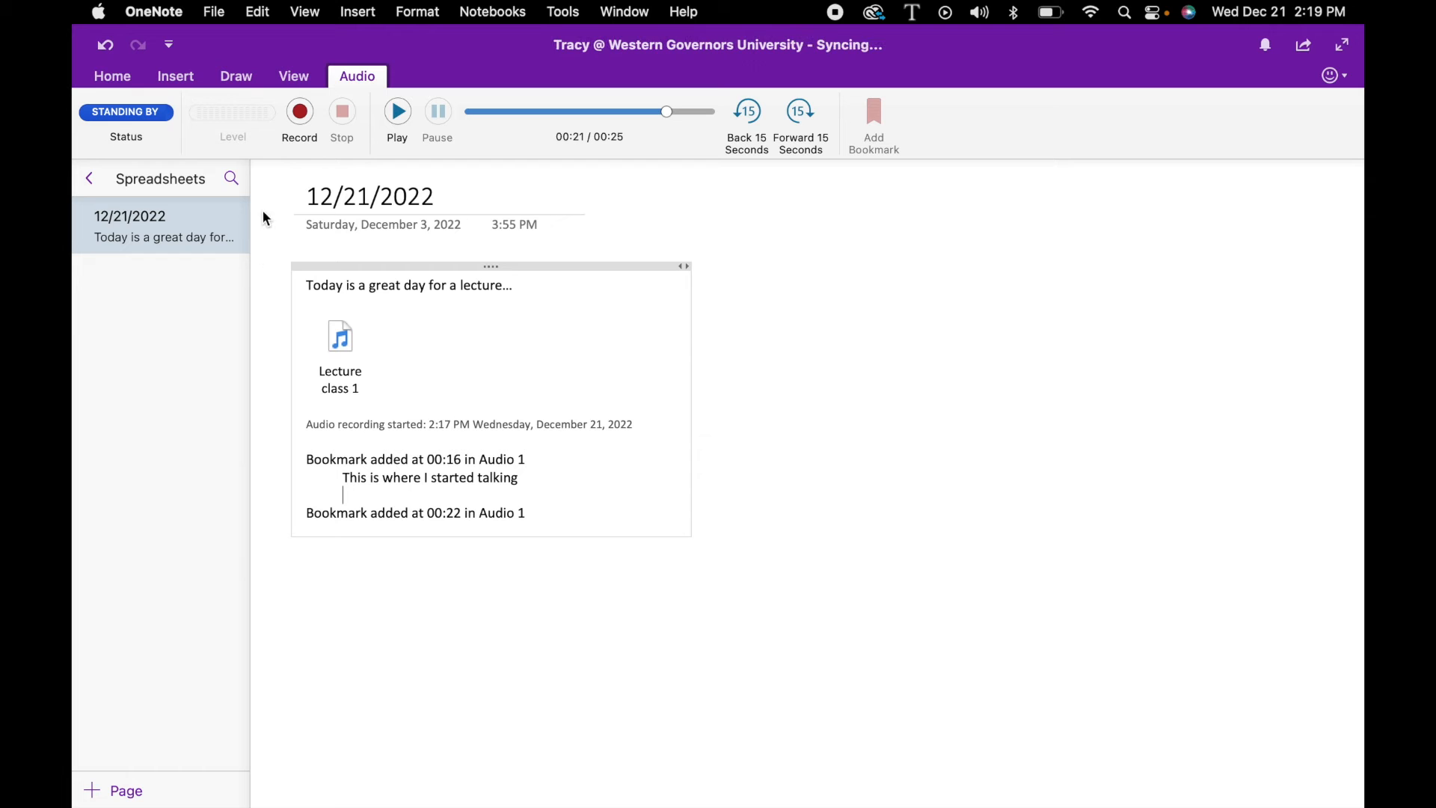
click(85, 180)
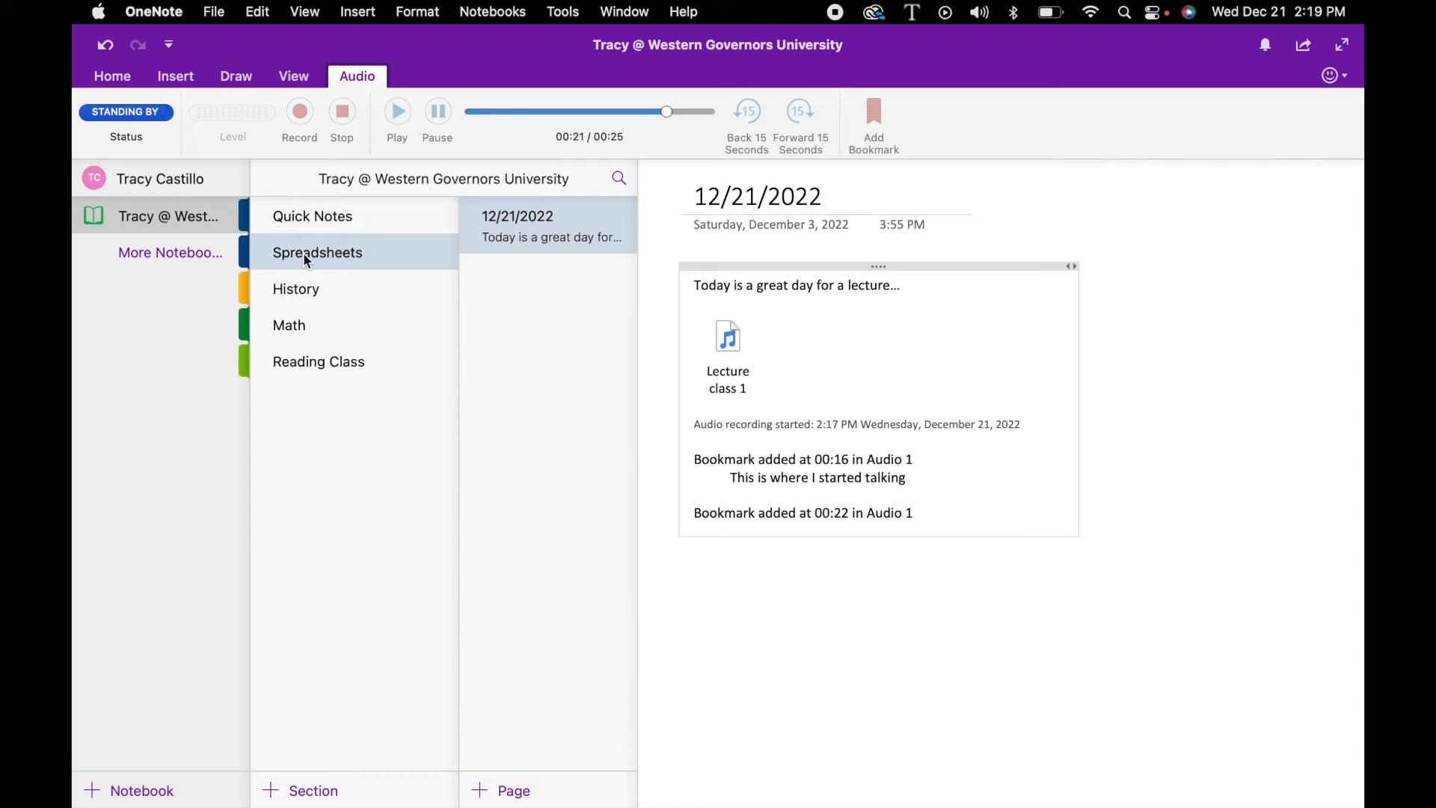
click(294, 297)
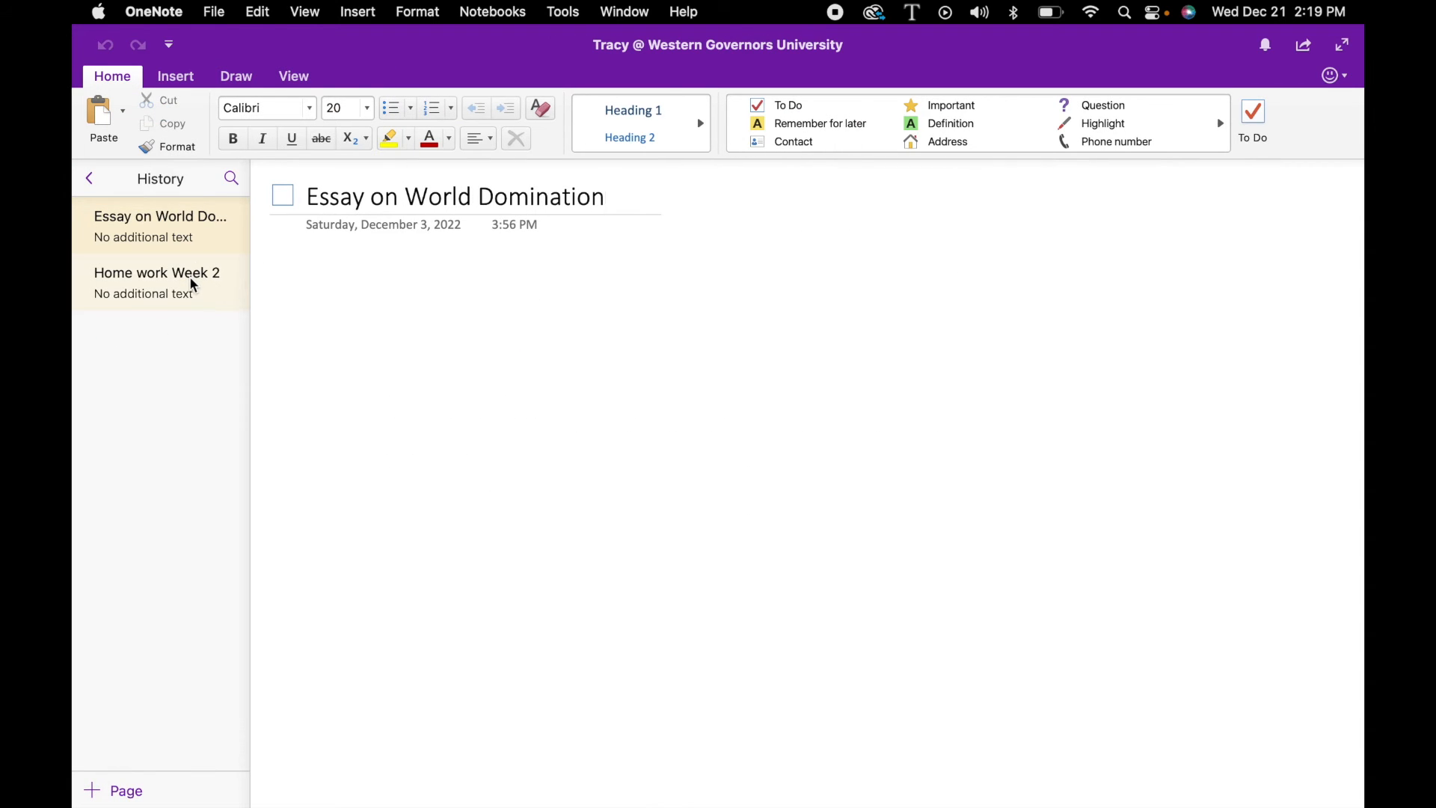
click(192, 285)
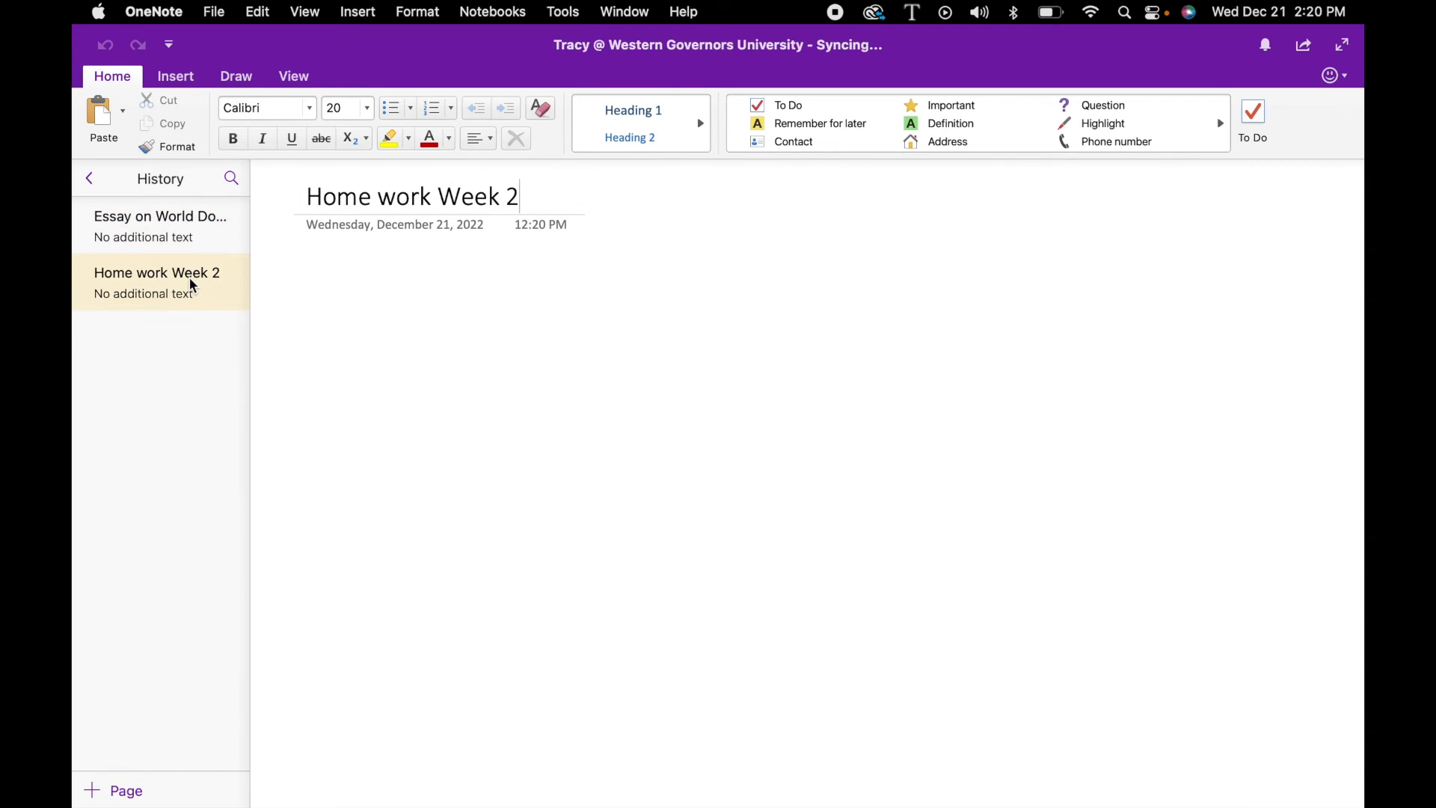
click(309, 271)
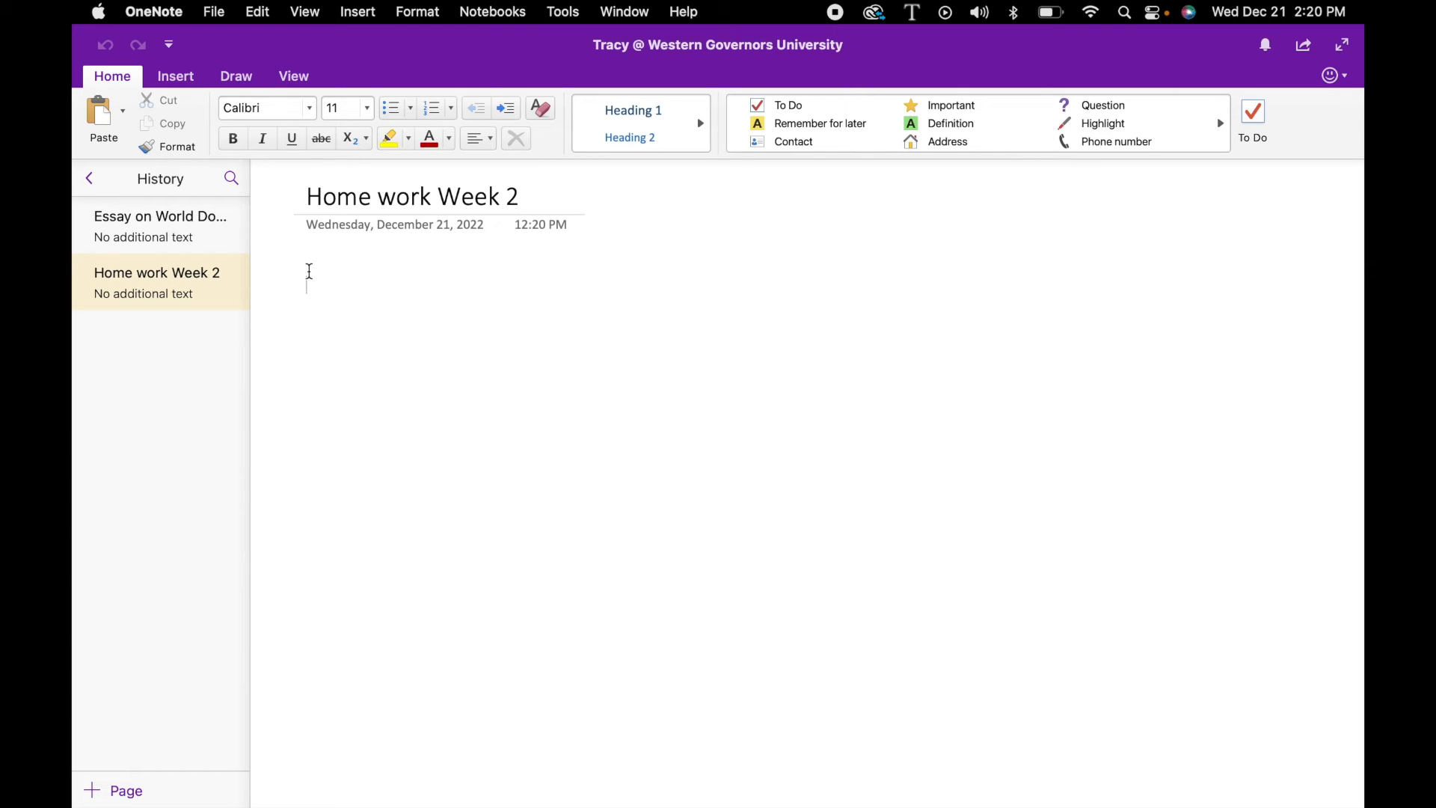
text(www.)
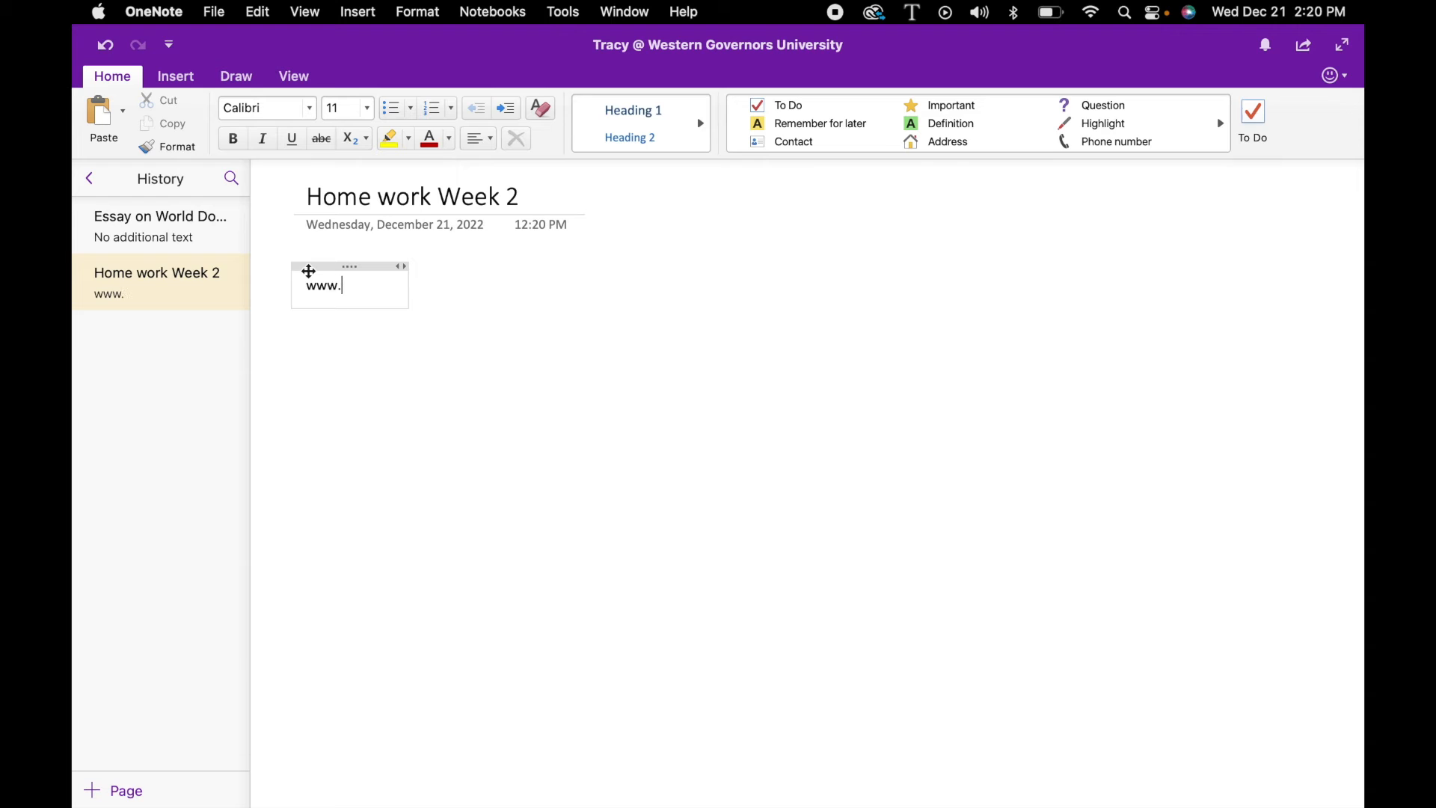
text(youtube.com)
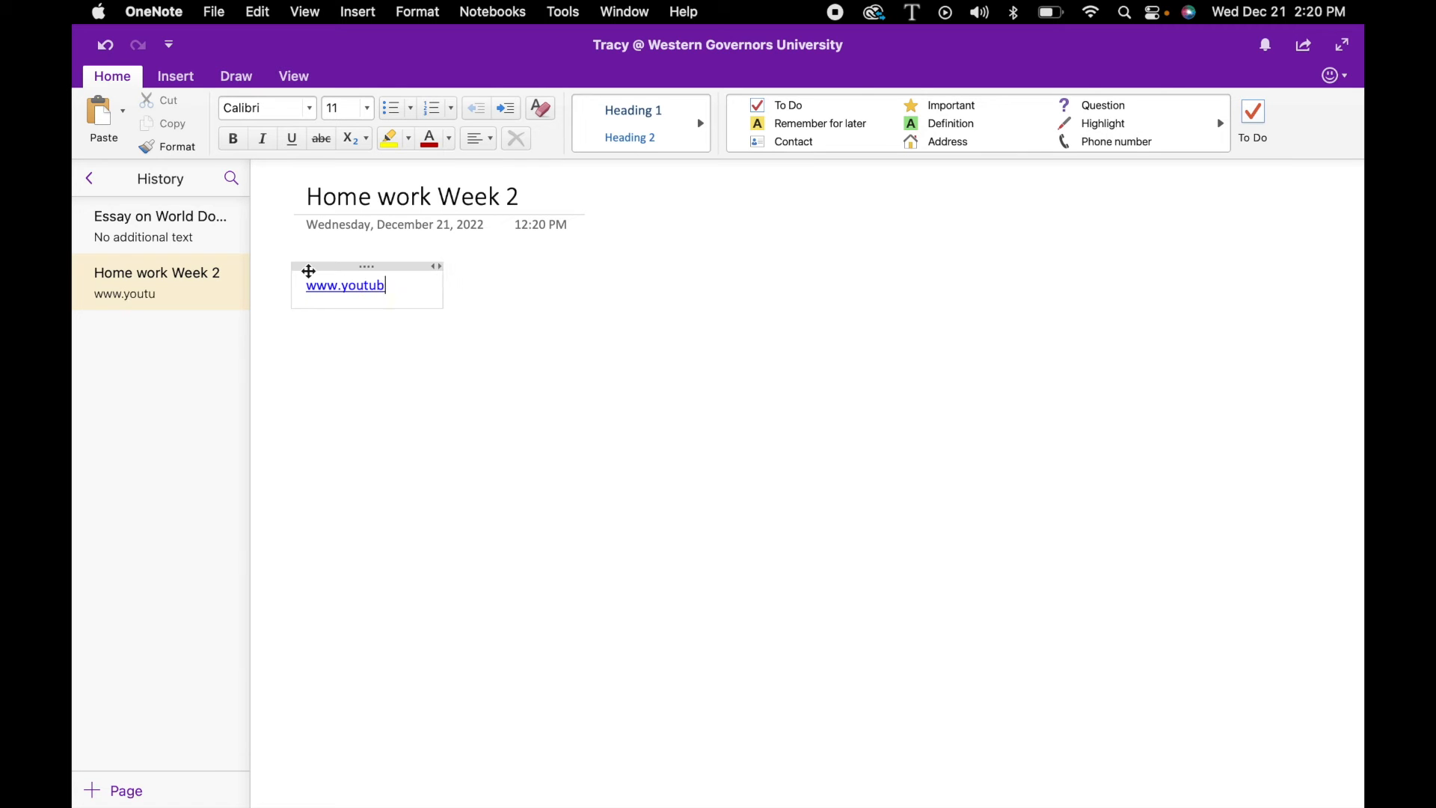
key(Return)
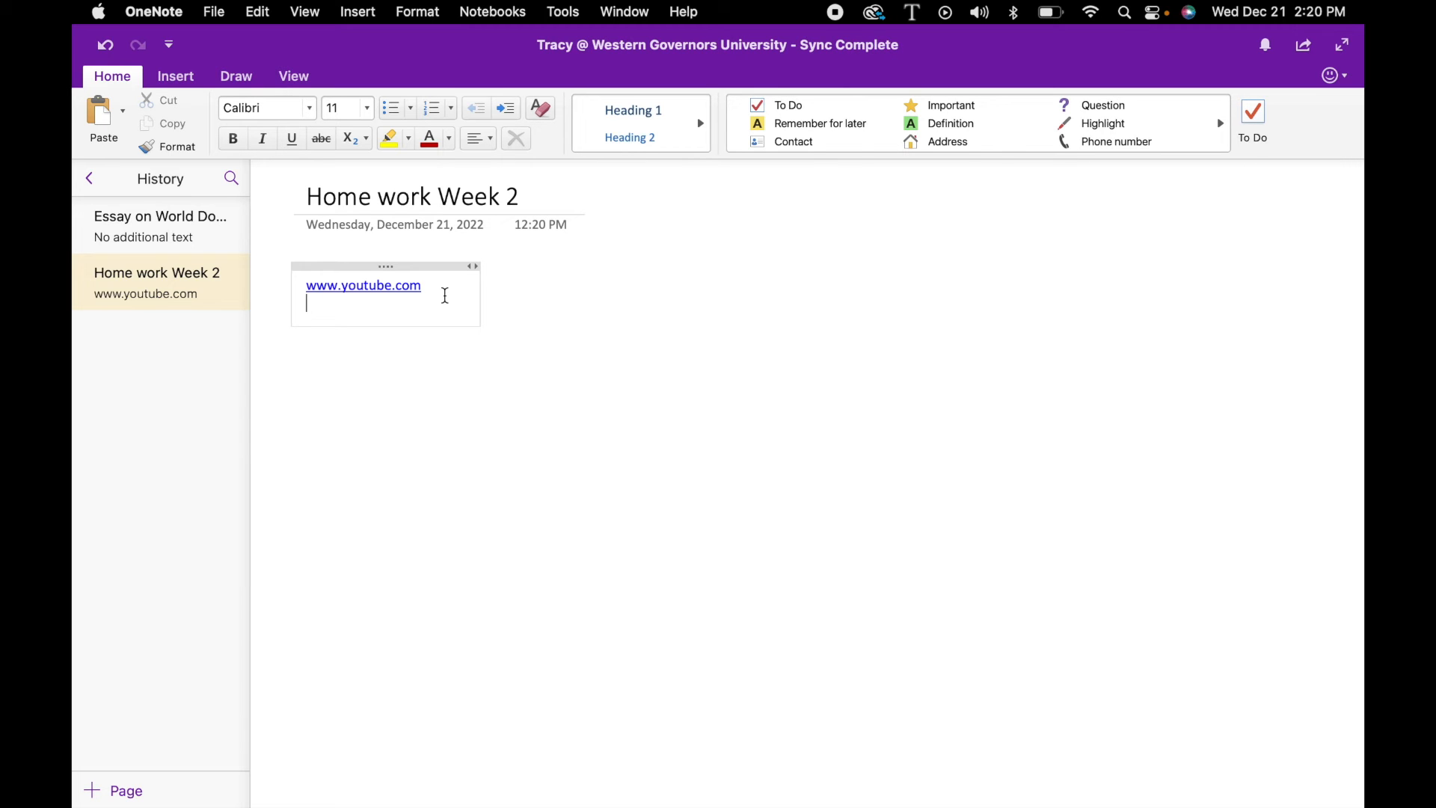
Open the Crossroads Rehabilitation Center, Inc notebook from the recent notebooks and widen the notebook list.
click(89, 179)
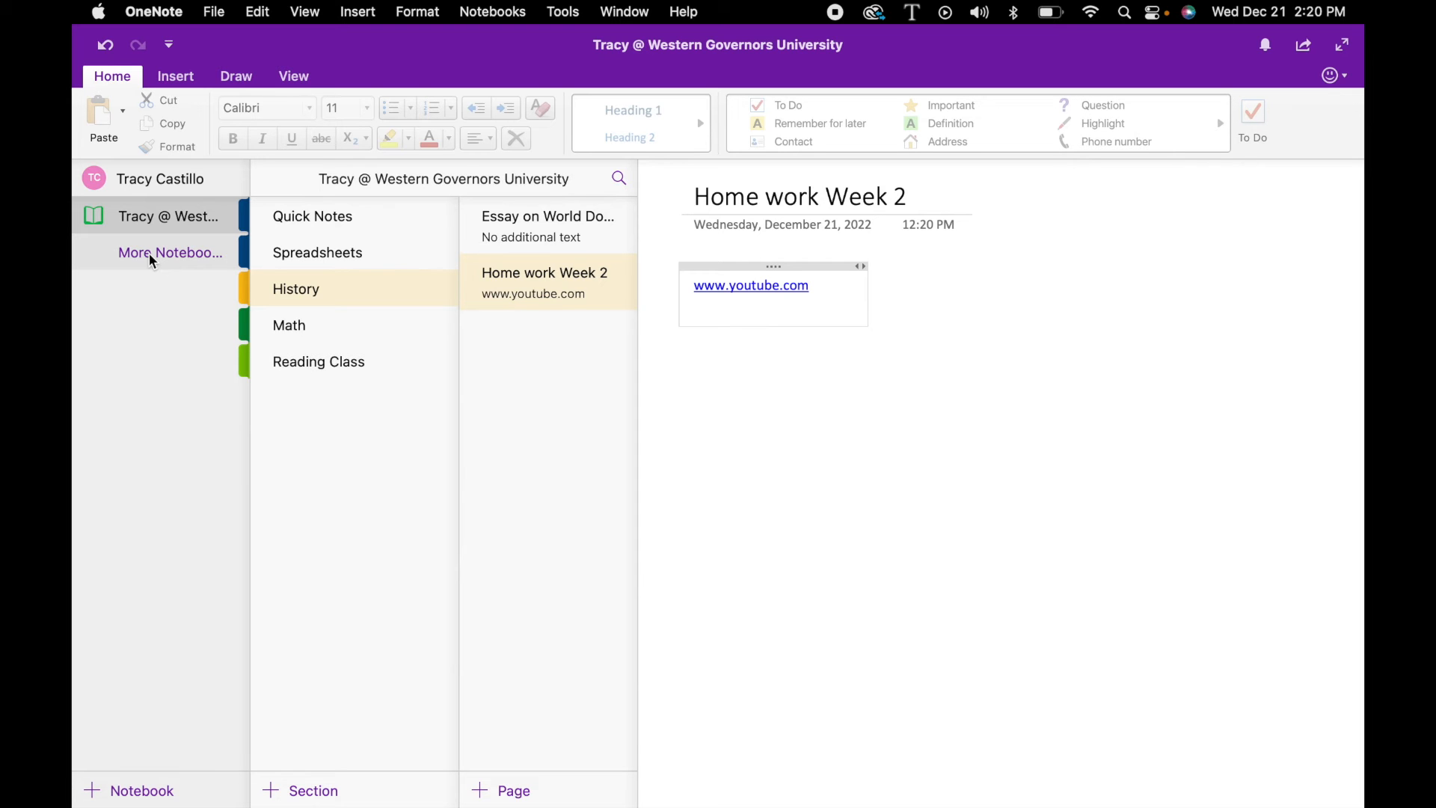
click(150, 253)
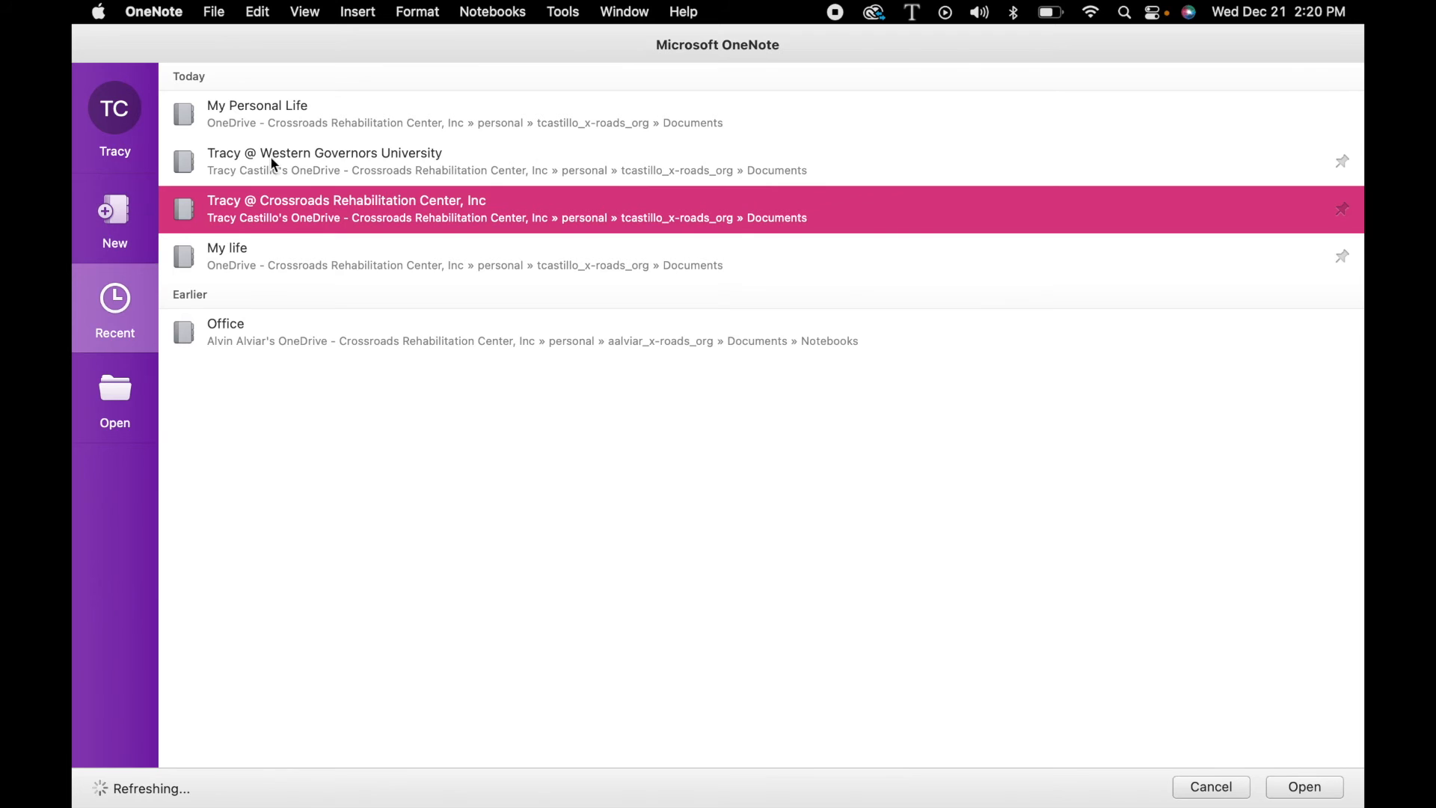
click(271, 159)
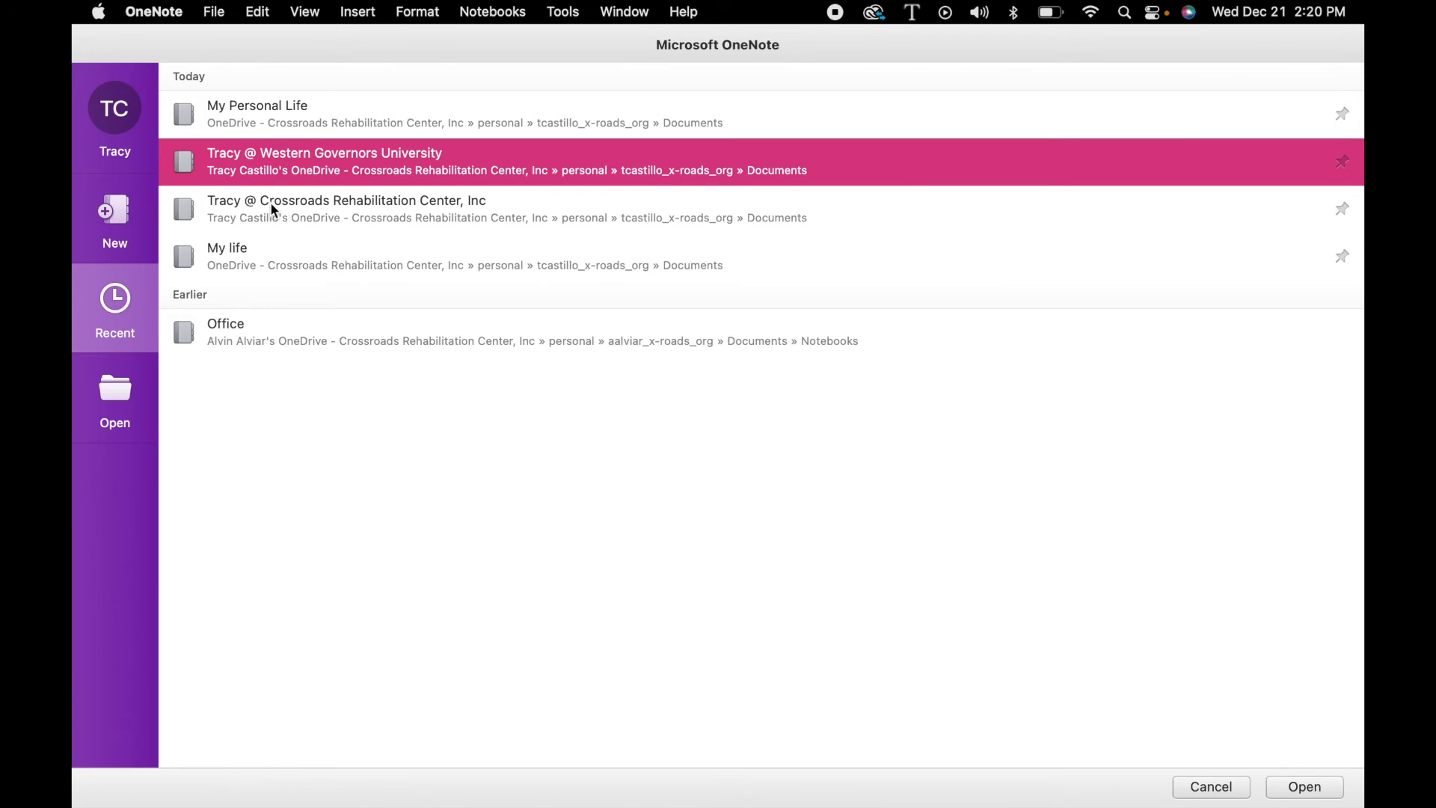
click(275, 213)
double_click(275, 216)
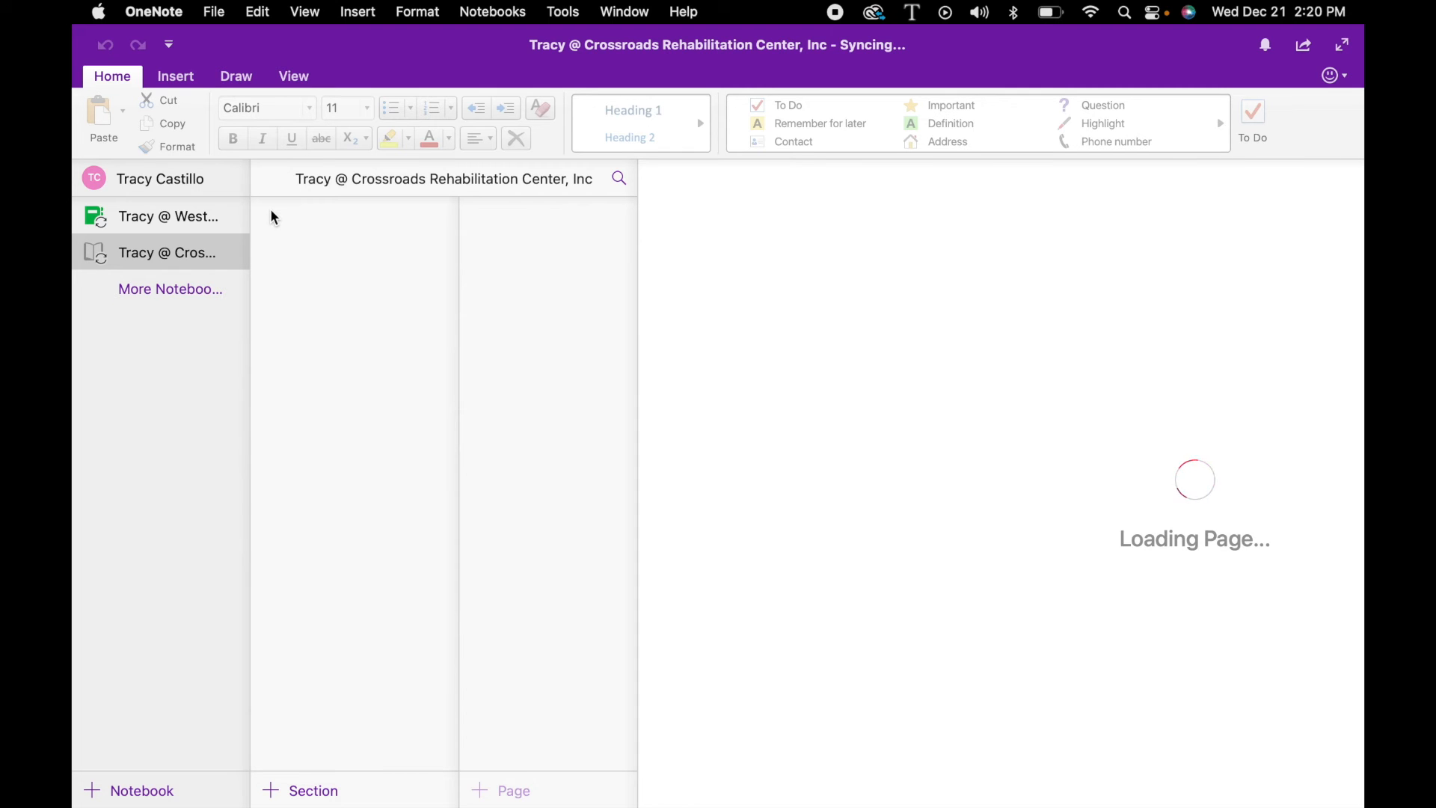
drag(250, 231, 278, 237)
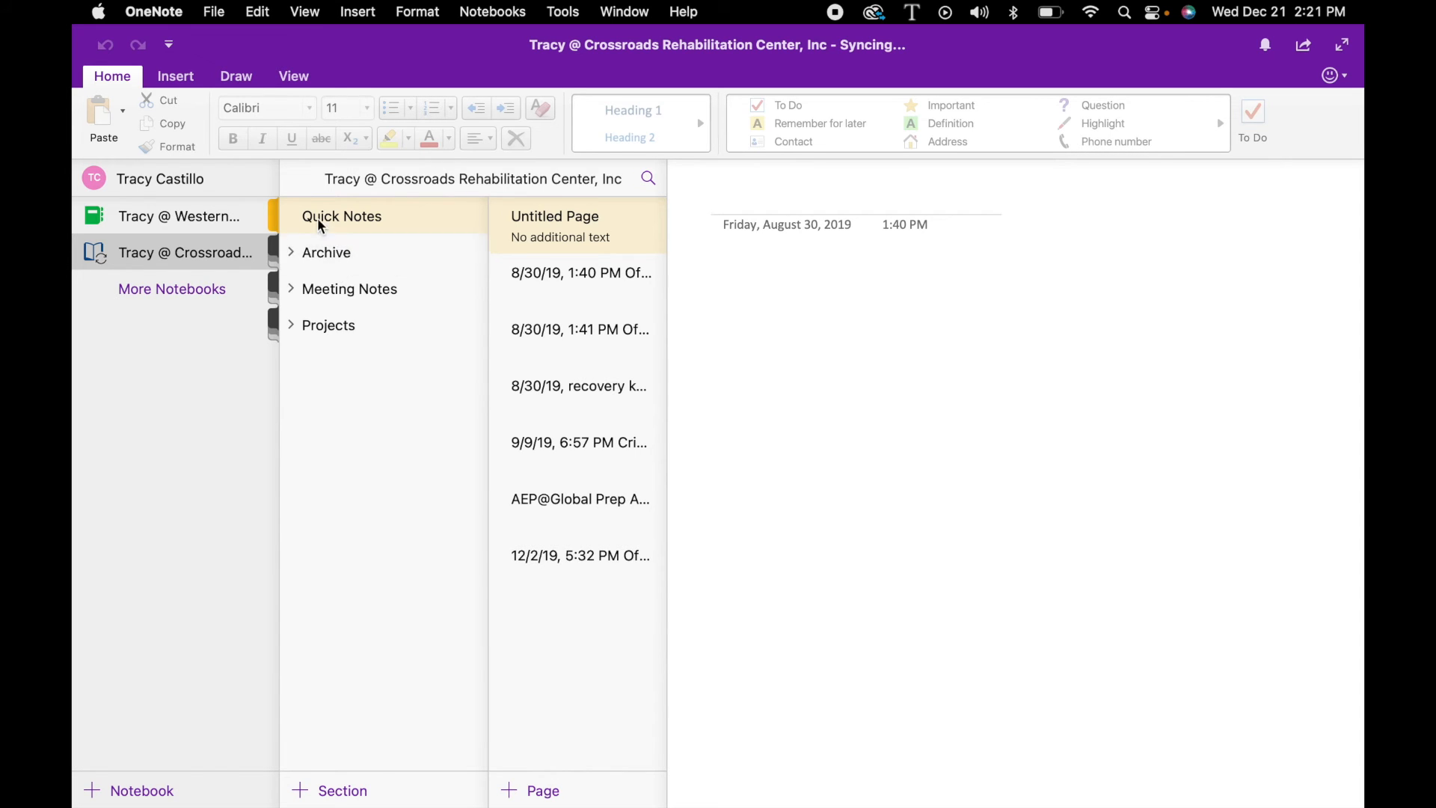
Expand the Meeting Notes section group to view its sections, and collapse it again.
click(324, 288)
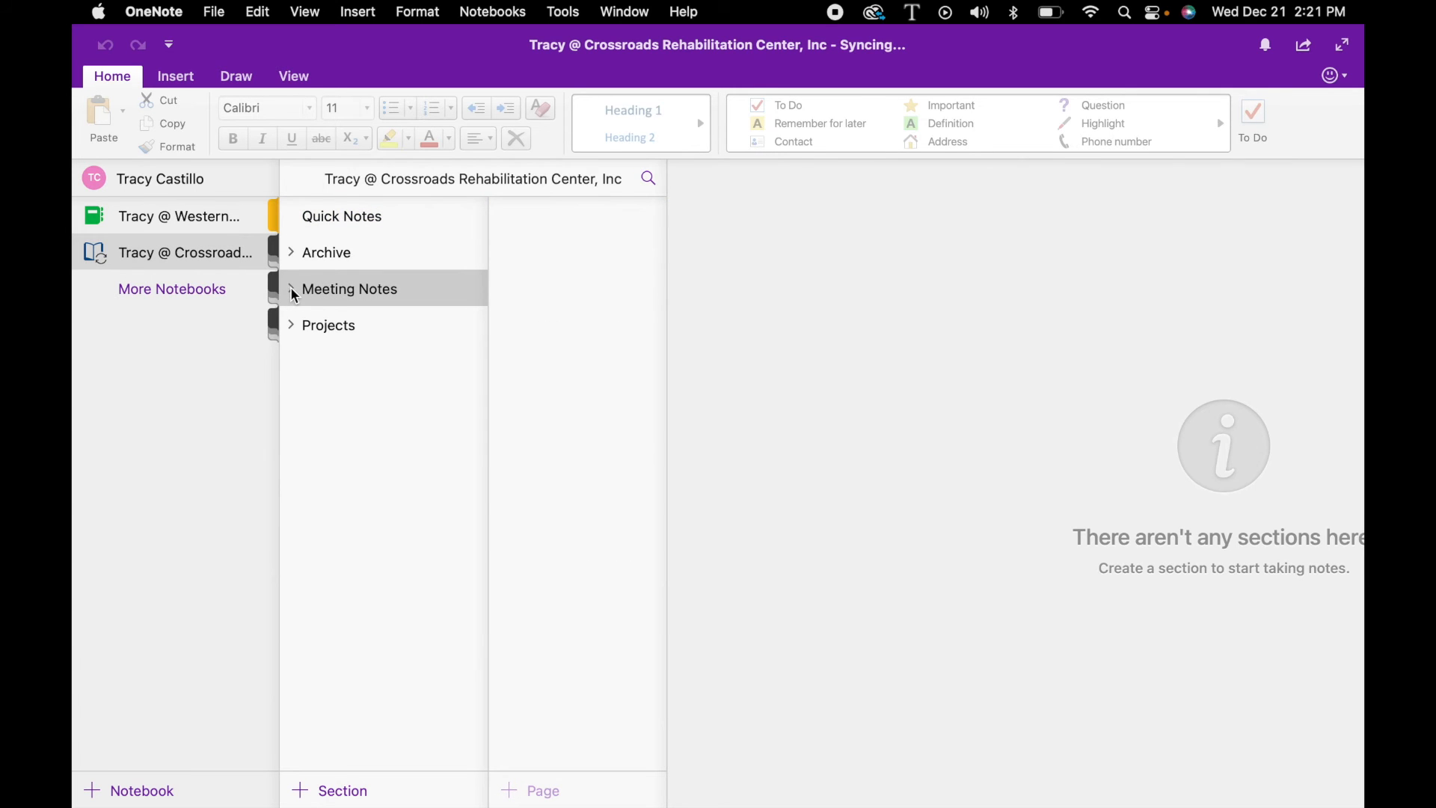
click(293, 295)
click(293, 294)
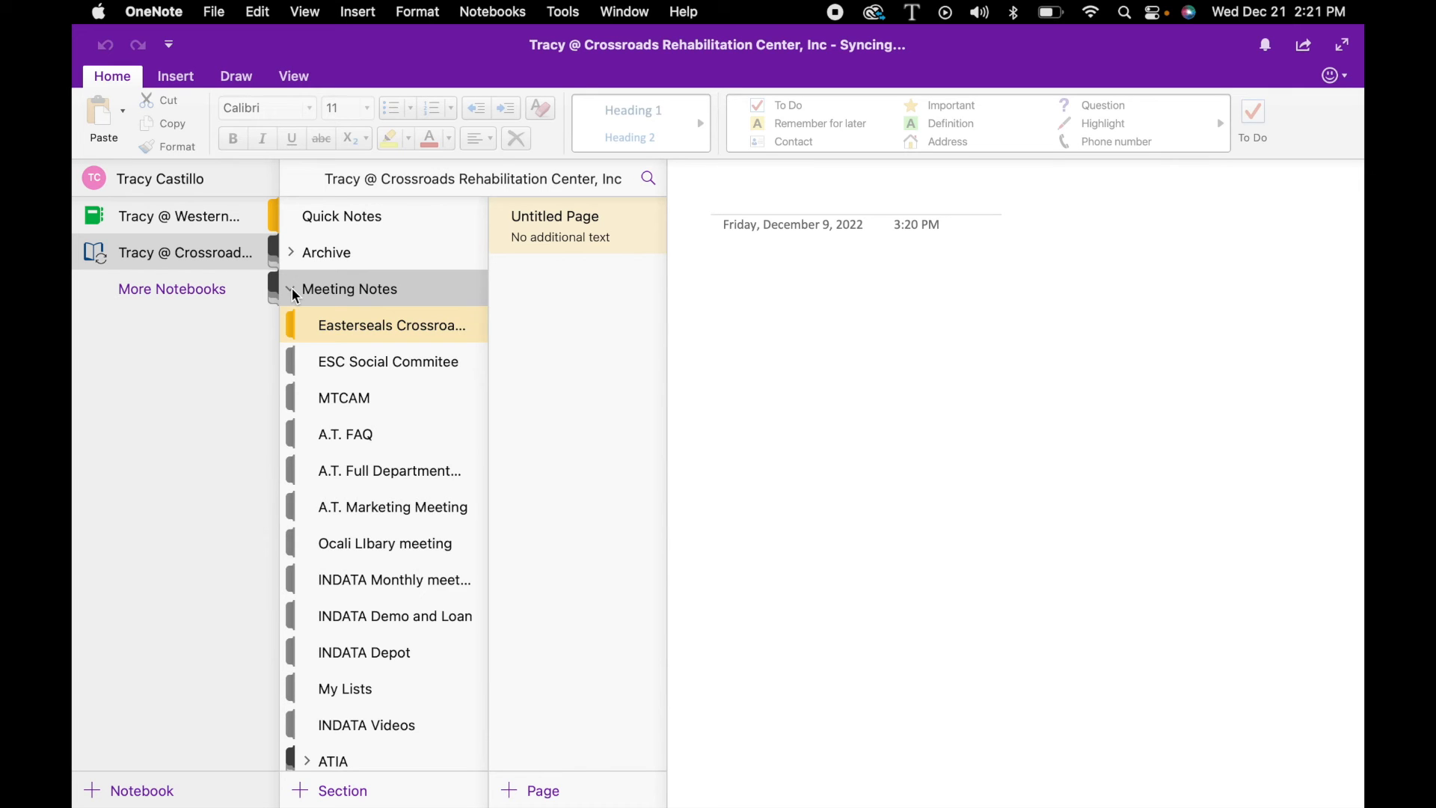
click(292, 294)
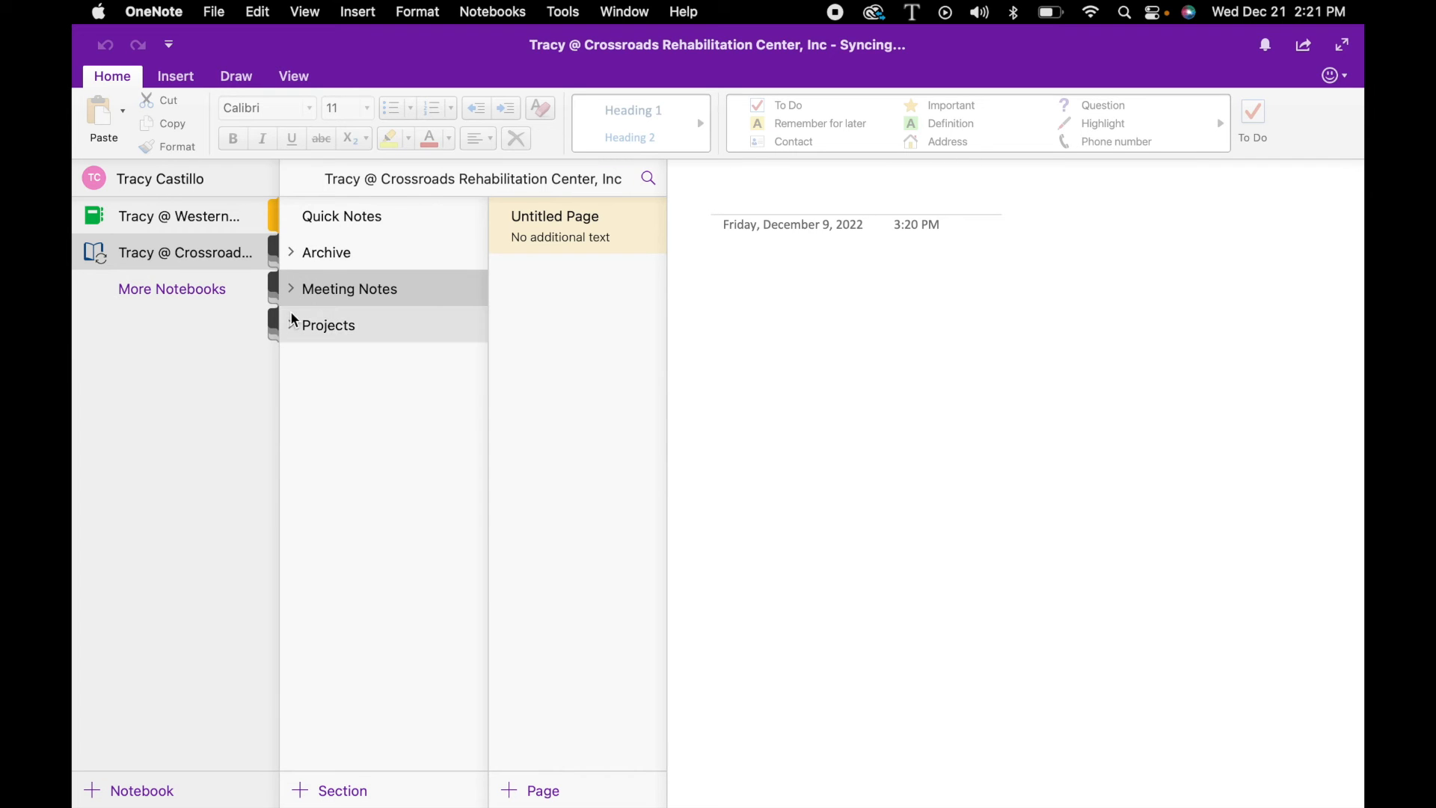
Expand the Projects section group and examine the Project Template section's Summary page and the section's available actions.
click(292, 319)
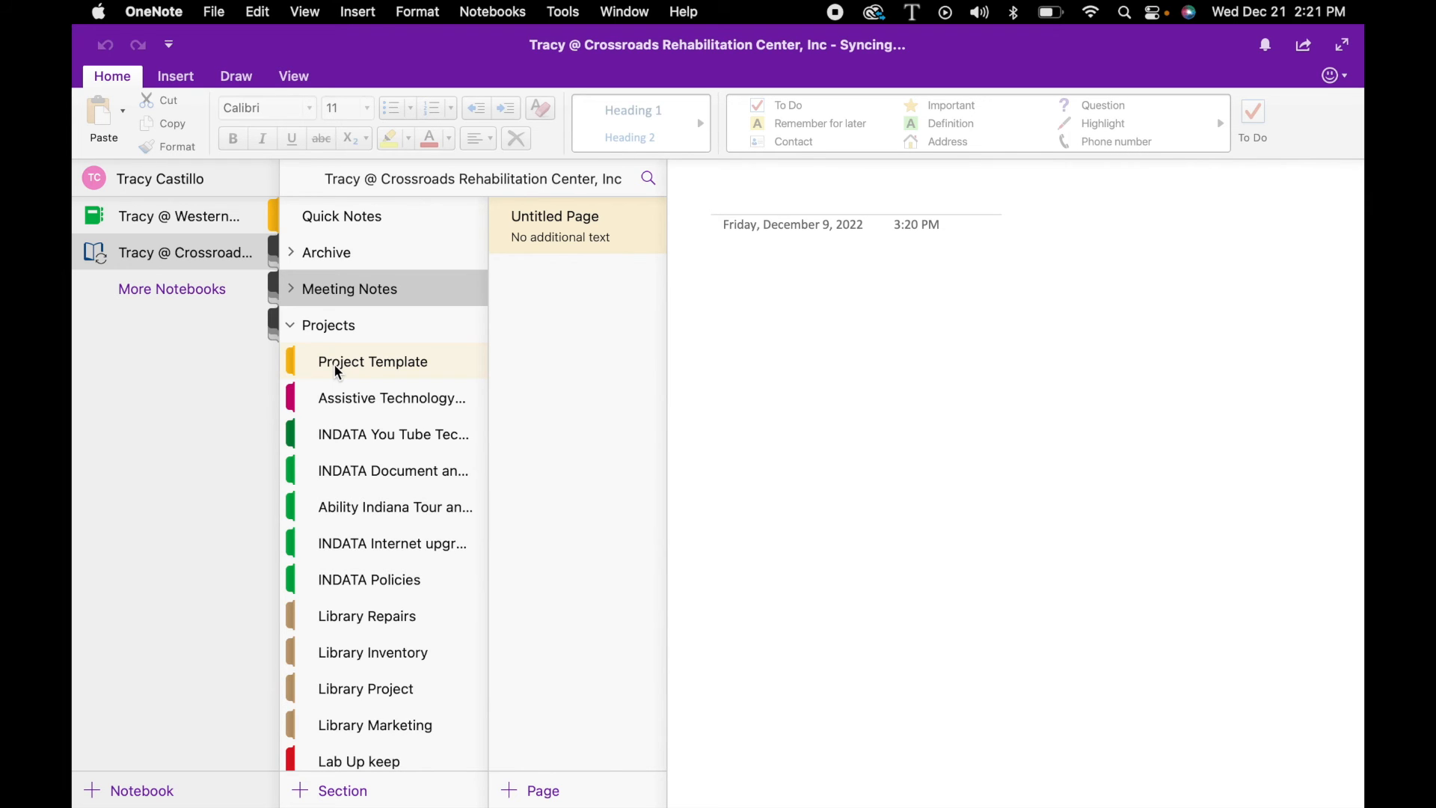
click(336, 369)
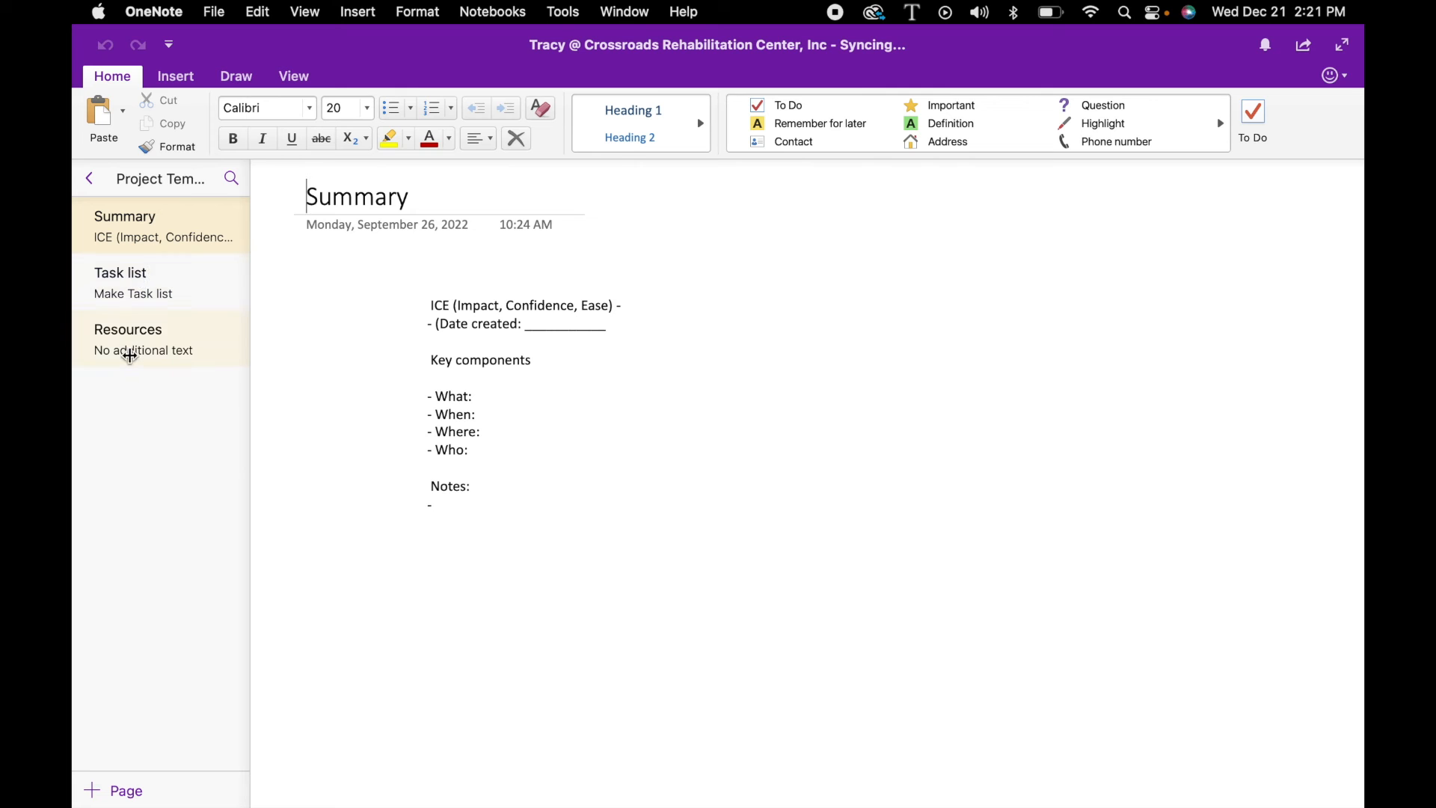
click(90, 179)
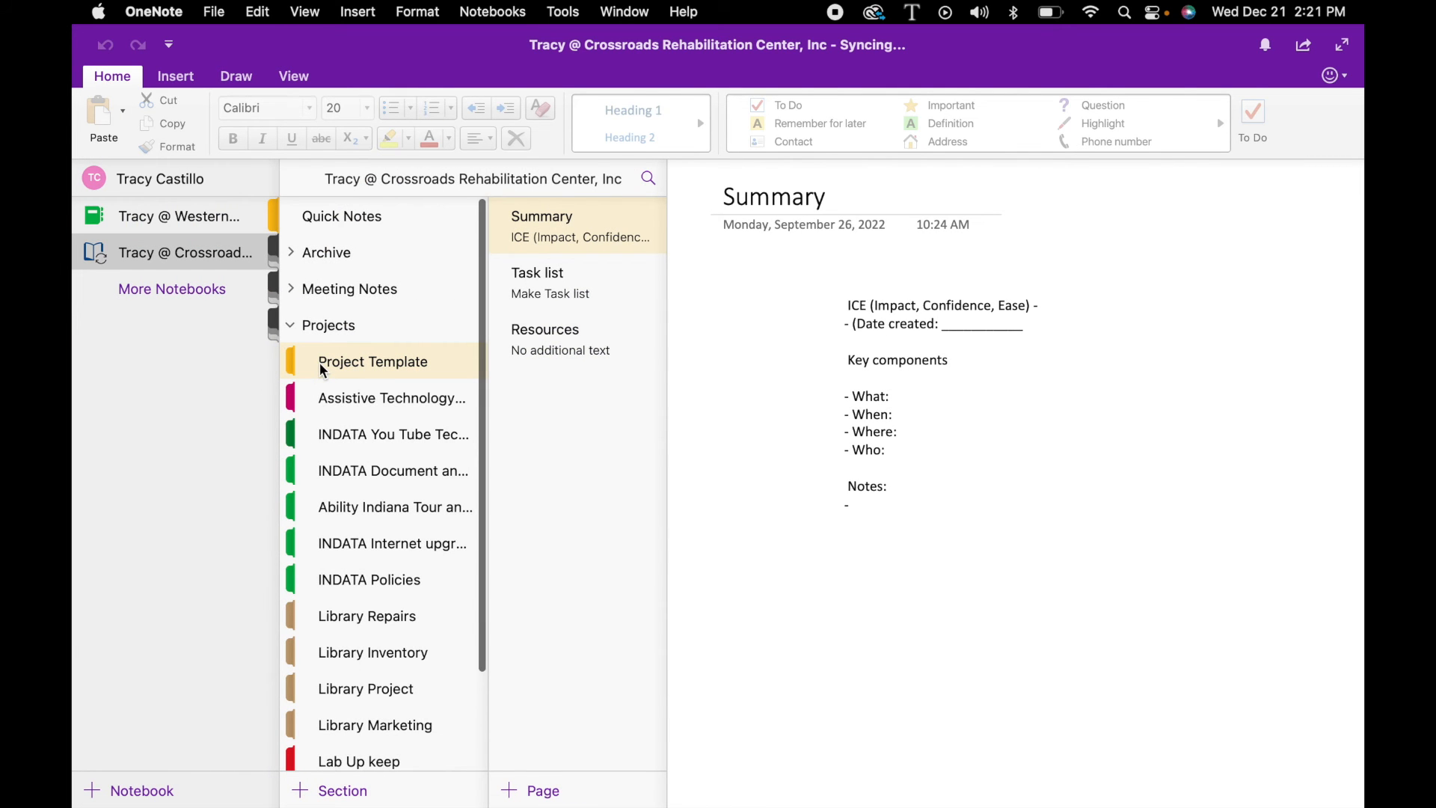
right_click(320, 362)
mouse_move(352, 567)
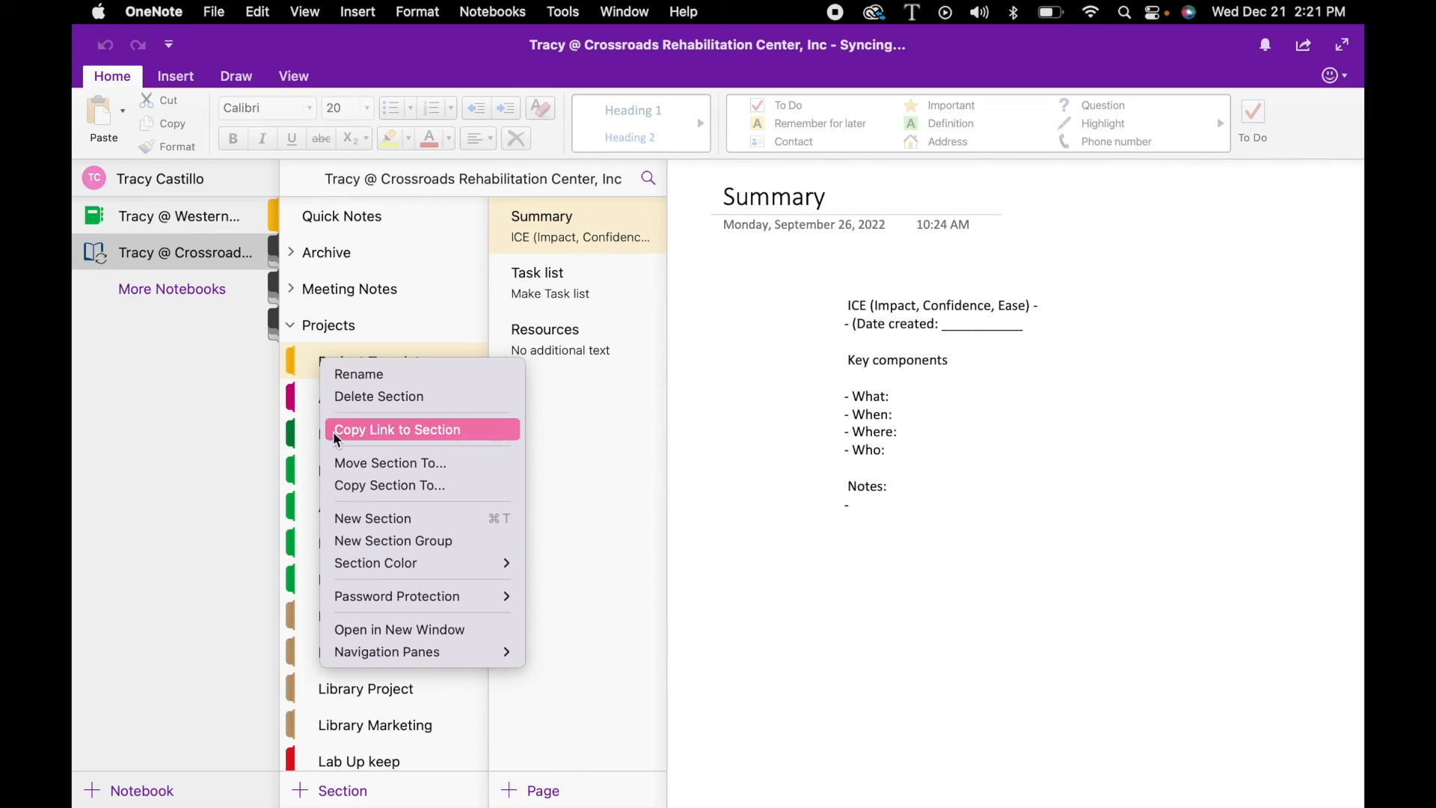
click(234, 515)
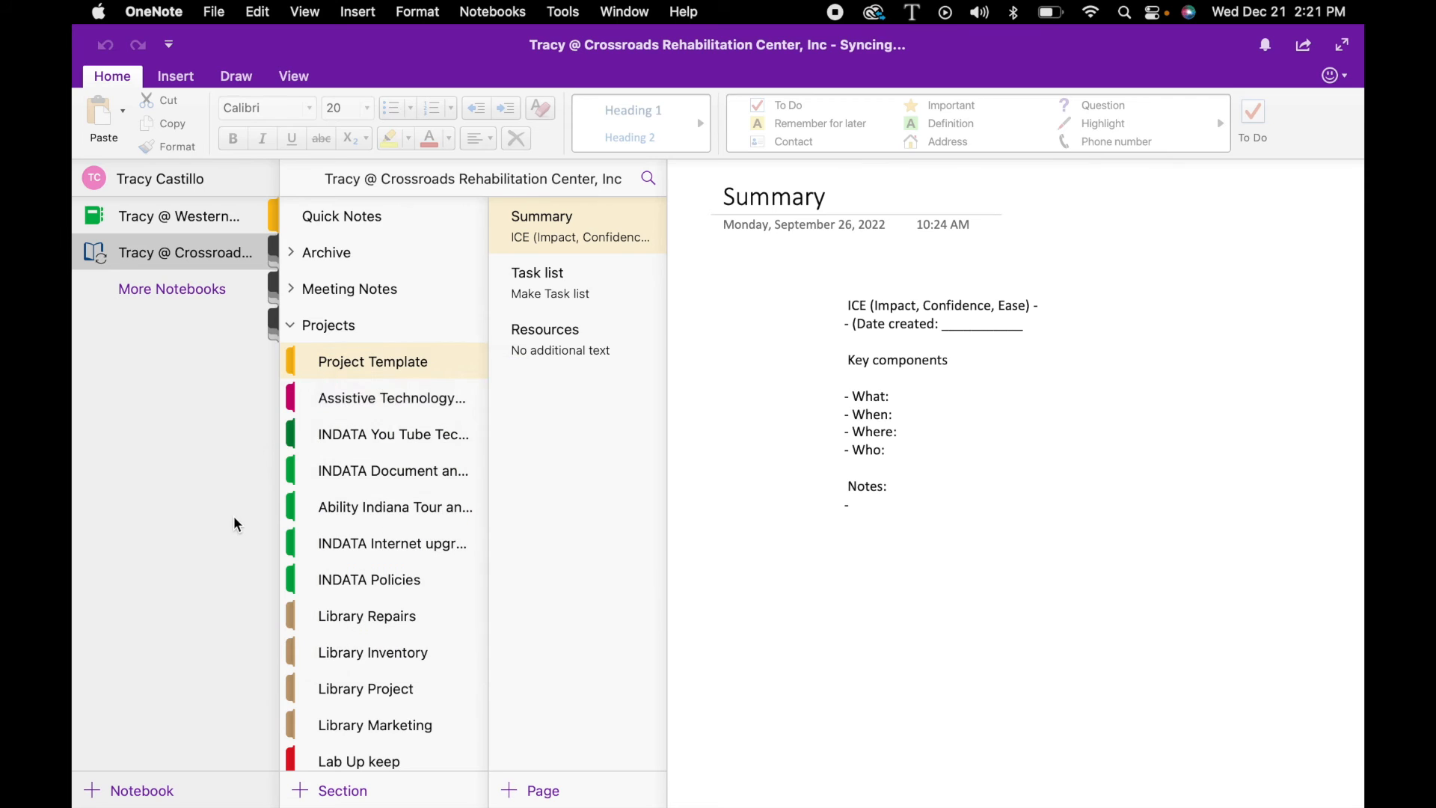
On the INDATA You Tube section's Summary page, insert a blank line above "Quarterly" and append "or office" to the "Home" entry under Where.
click(379, 434)
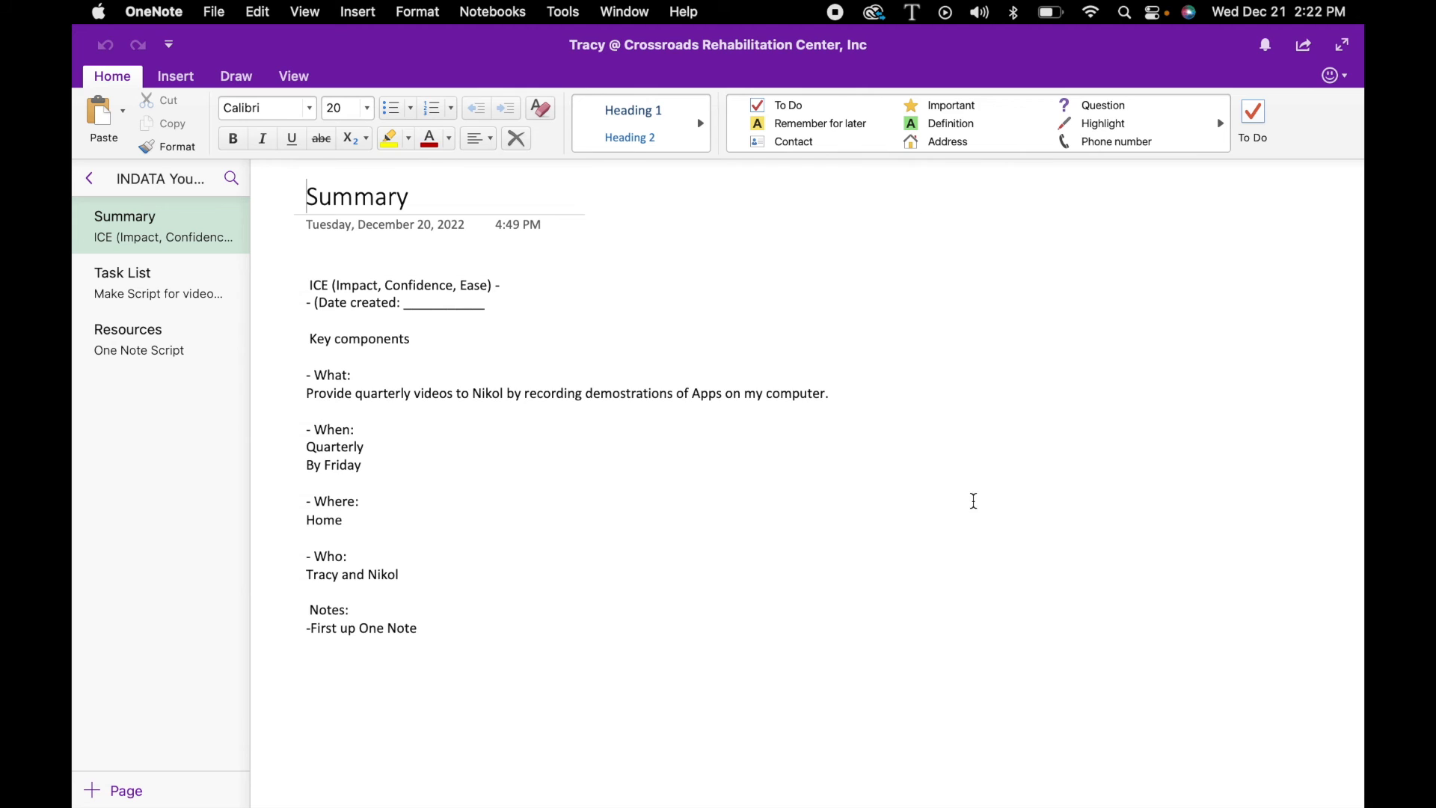
click(309, 447)
key(Return)
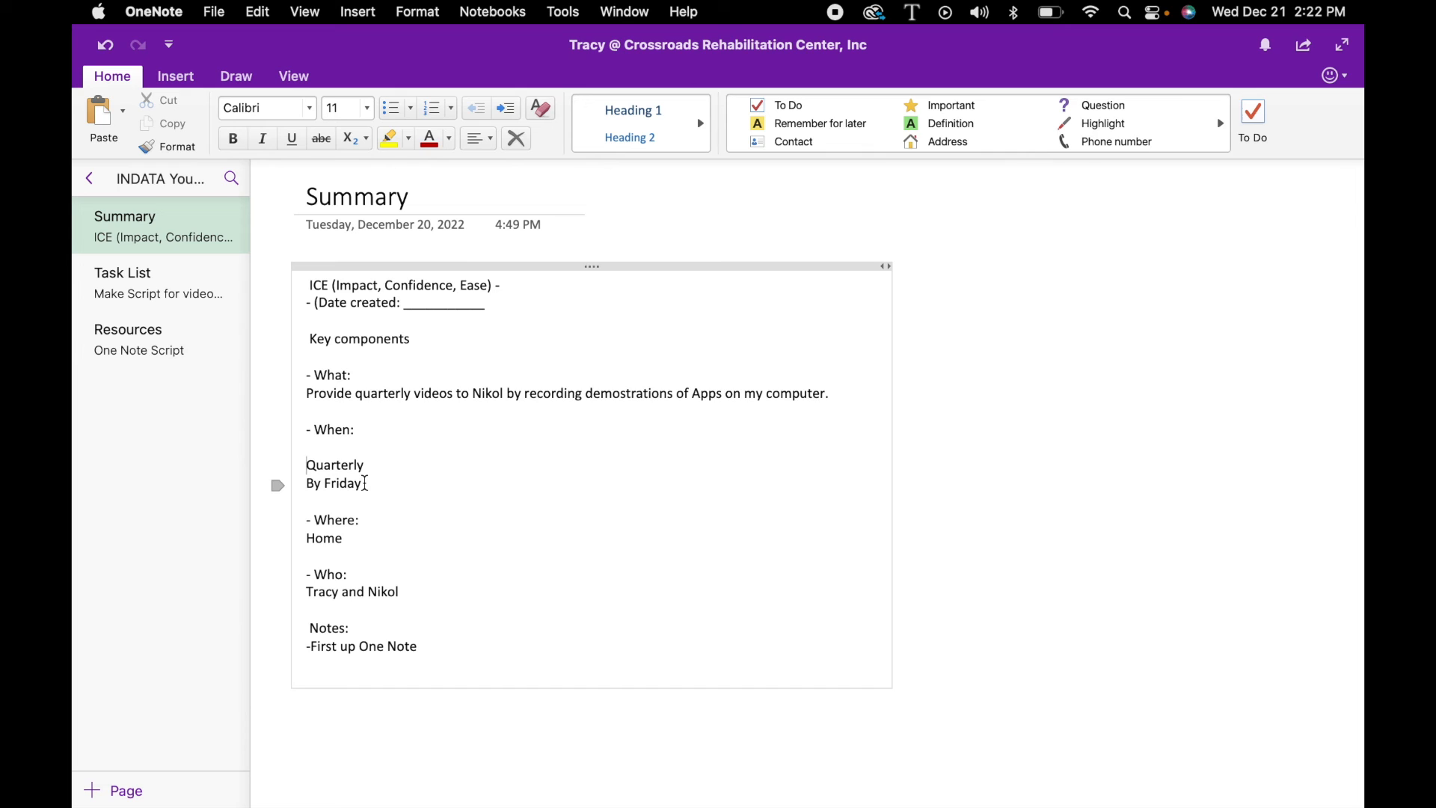
click(342, 539)
text(or office)
Add the line "-What would you like me to do a tech tip on?" below "First up One Note" in the notes.
scroll(421, 645, down, 1)
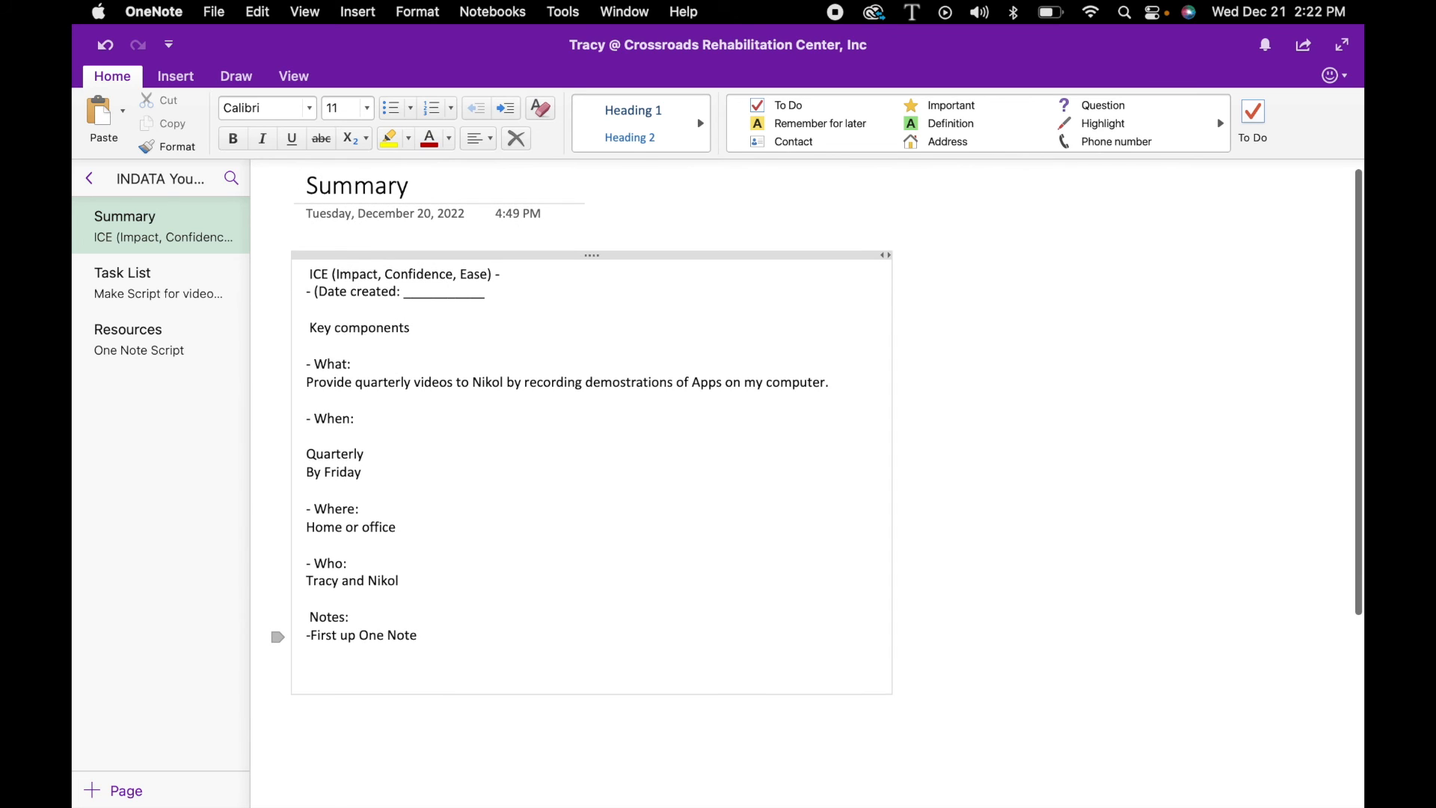
text(-What wou)
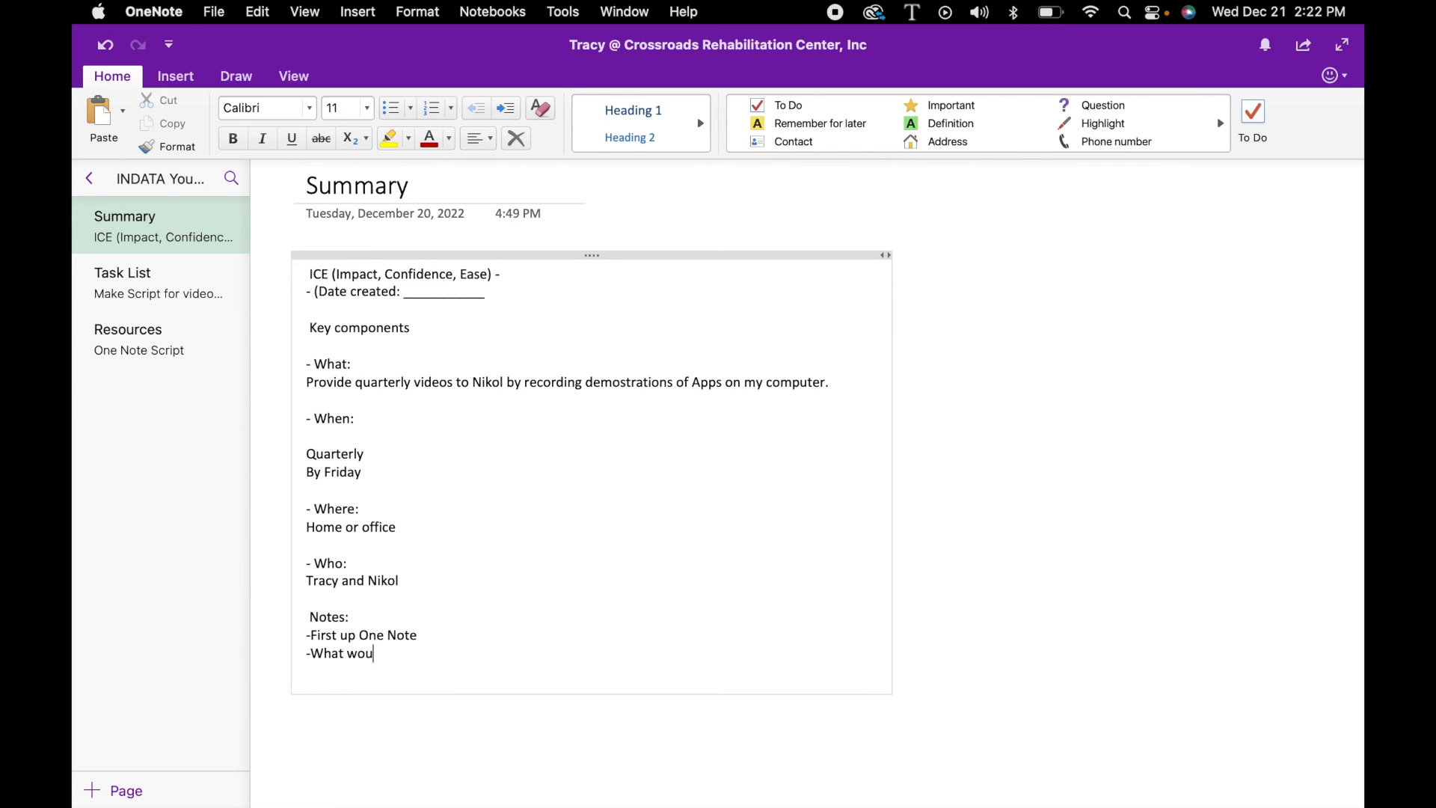
text(ld you like me to do a te)
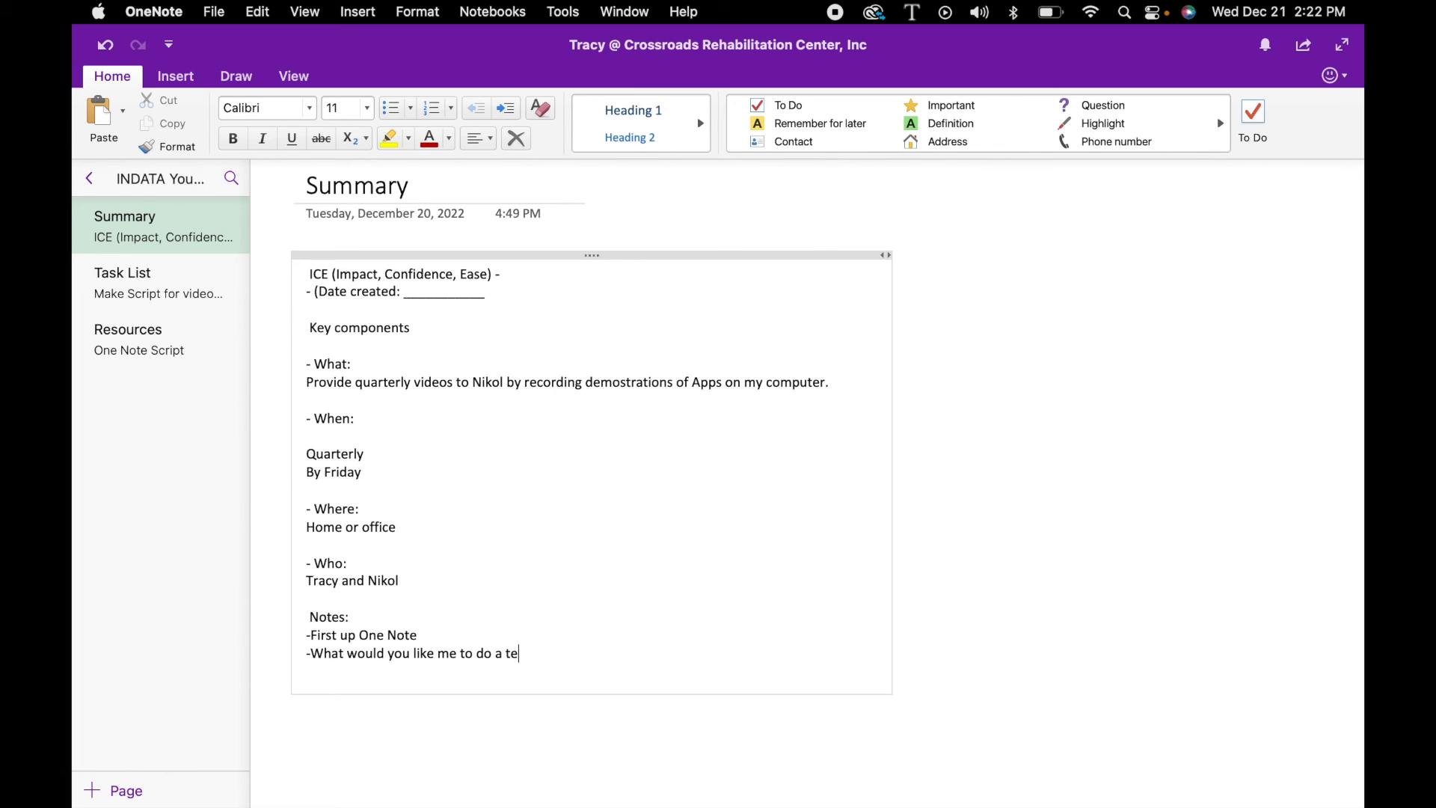
text(ch tip on?)
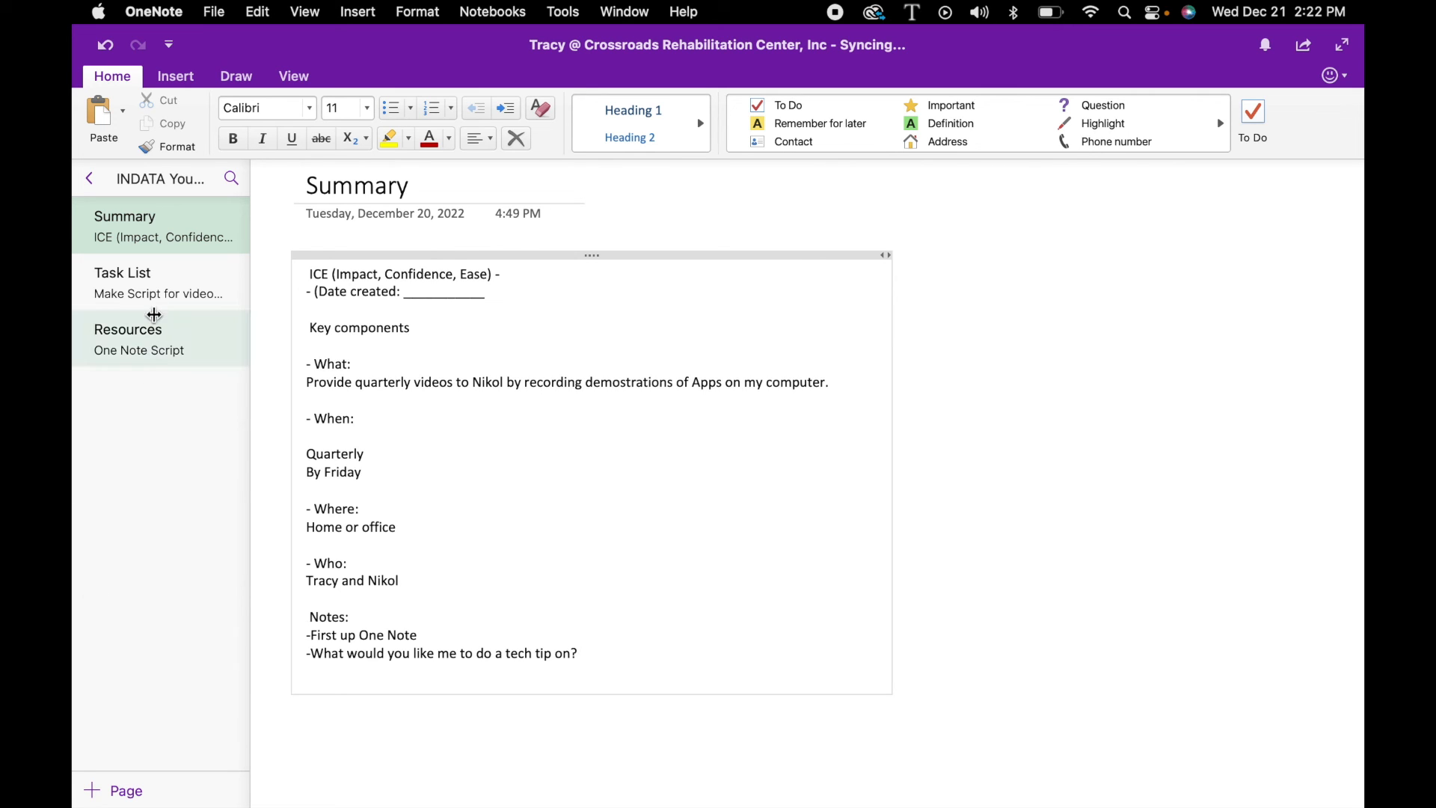
On the Task List page, tag "Make Script for video" and "Fix One Note App Syncing Error" as To Do.
click(139, 280)
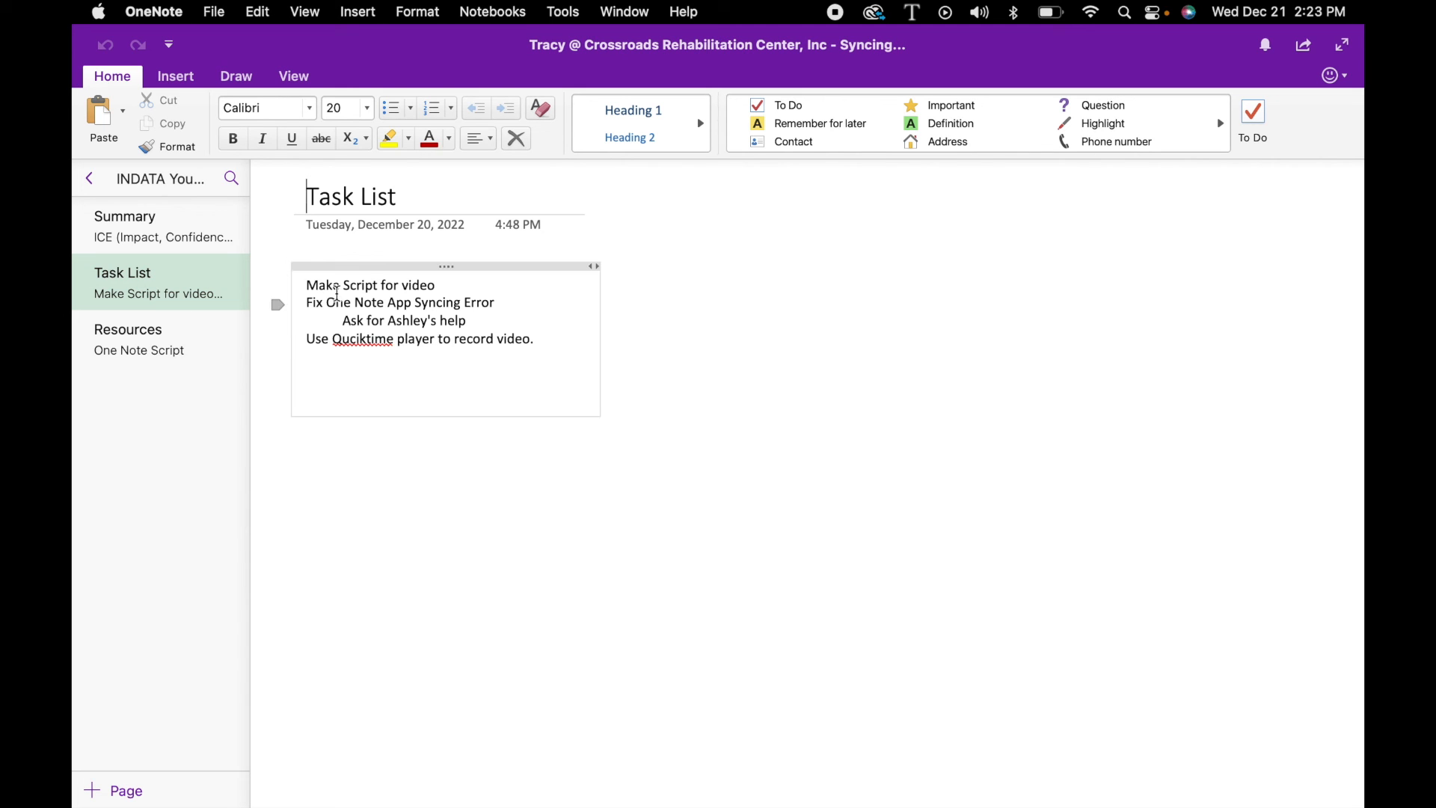
click(309, 287)
click(1268, 134)
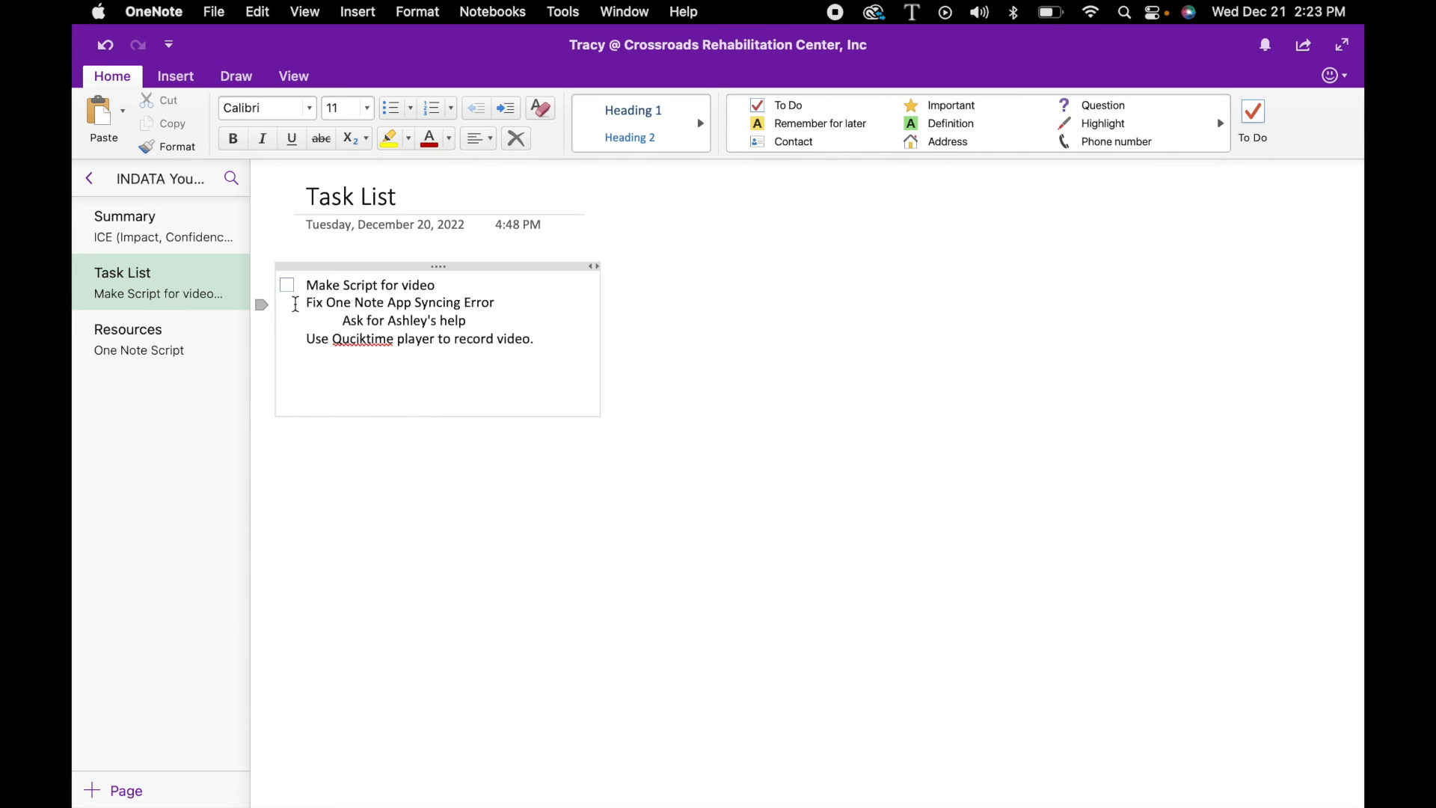
click(1262, 117)
Correct the misspelled player name to "QuickTime" and tag that line as To Do.
right_click(369, 340)
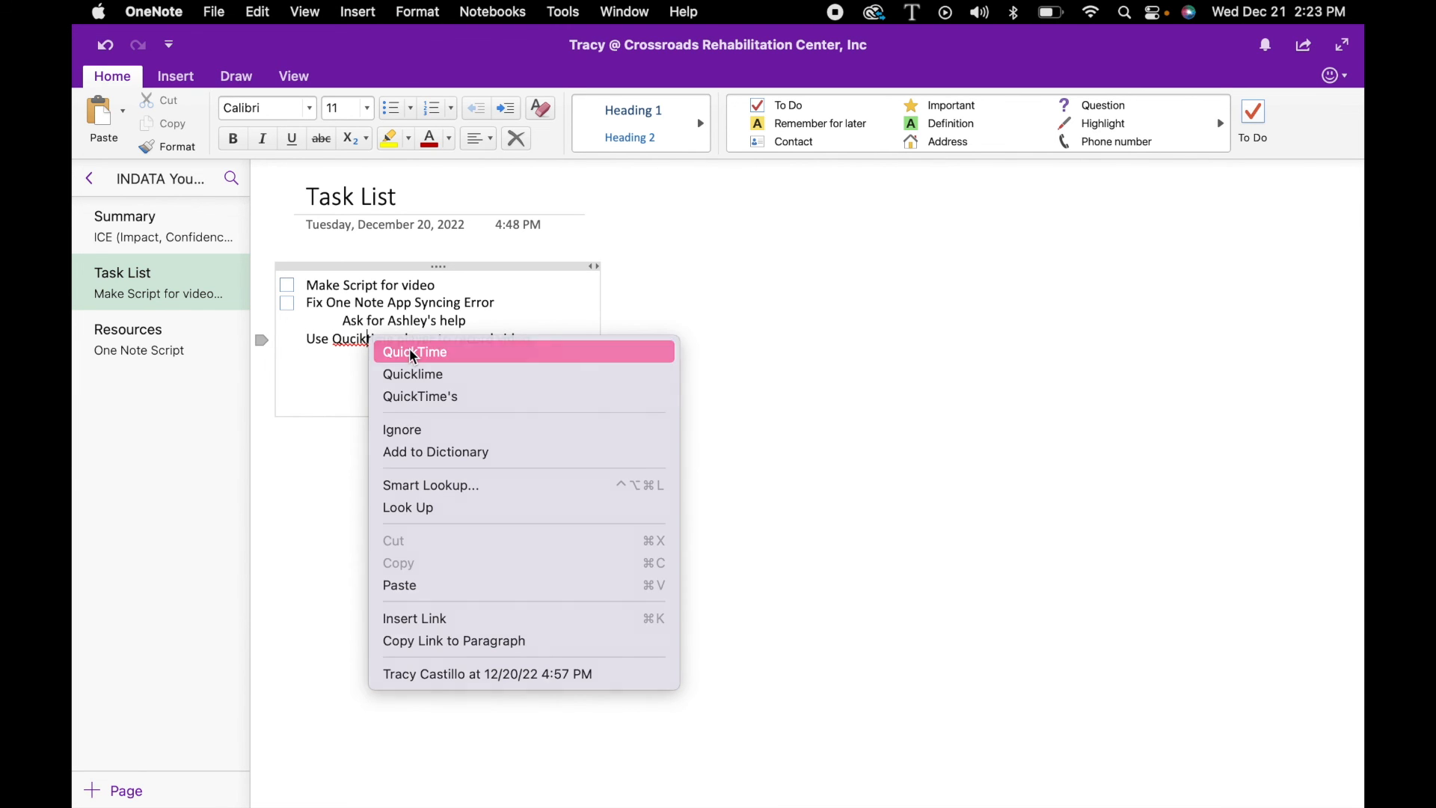
click(417, 351)
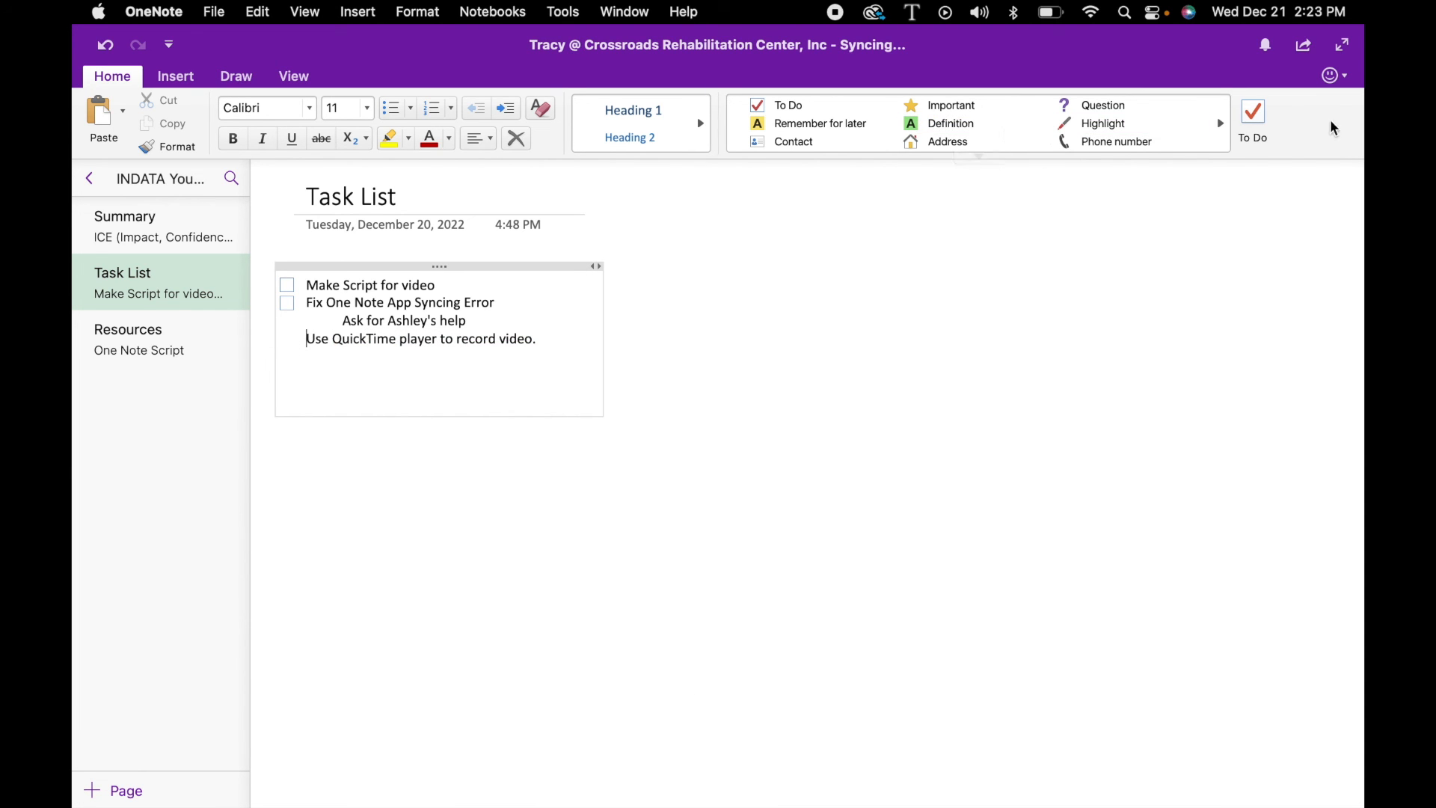
click(1254, 116)
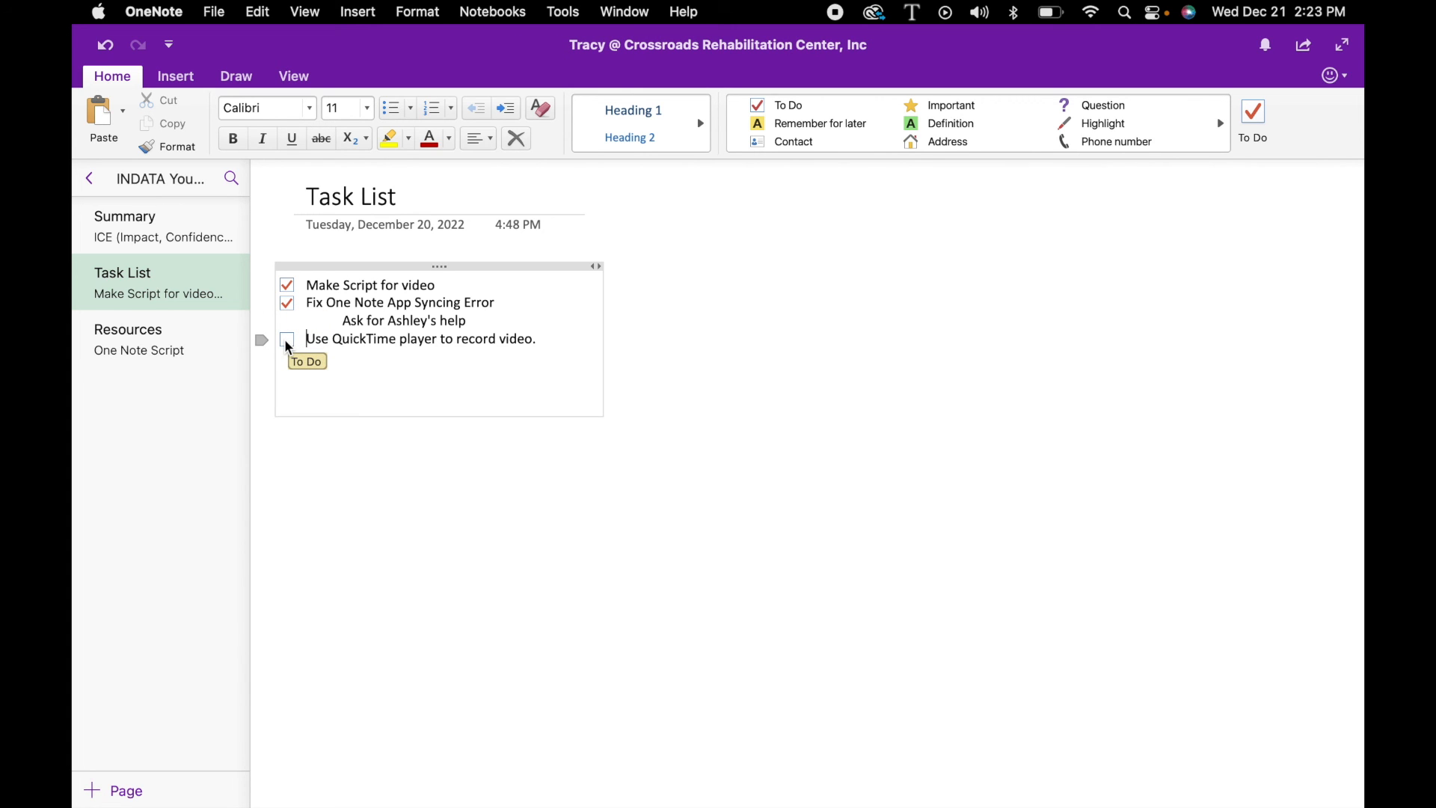
Mark the tagged tasks as complete and add a to-do for sending the video to the colleague, followed by an empty to-do.
click(287, 340)
key(Return)
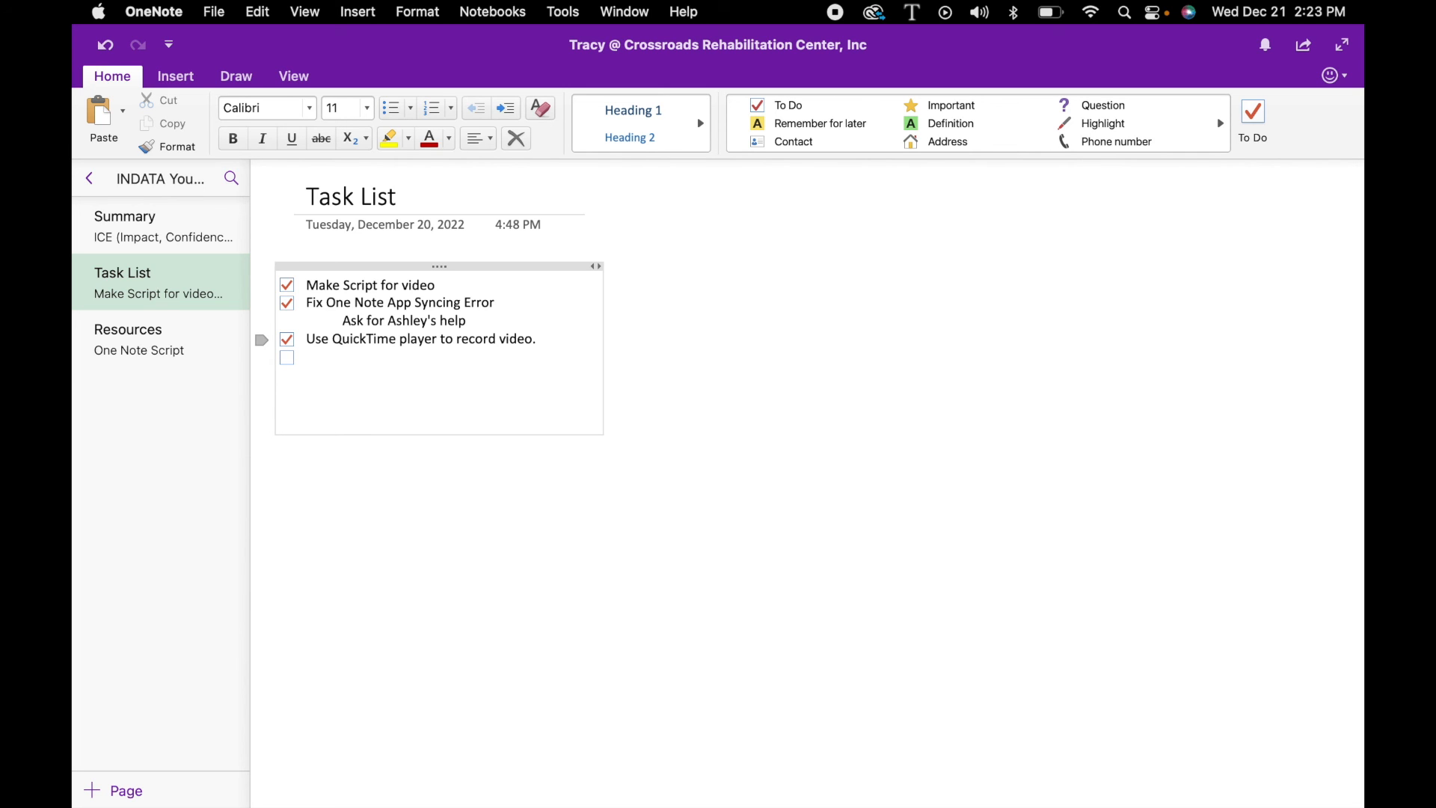
text(Send video to Nikol)
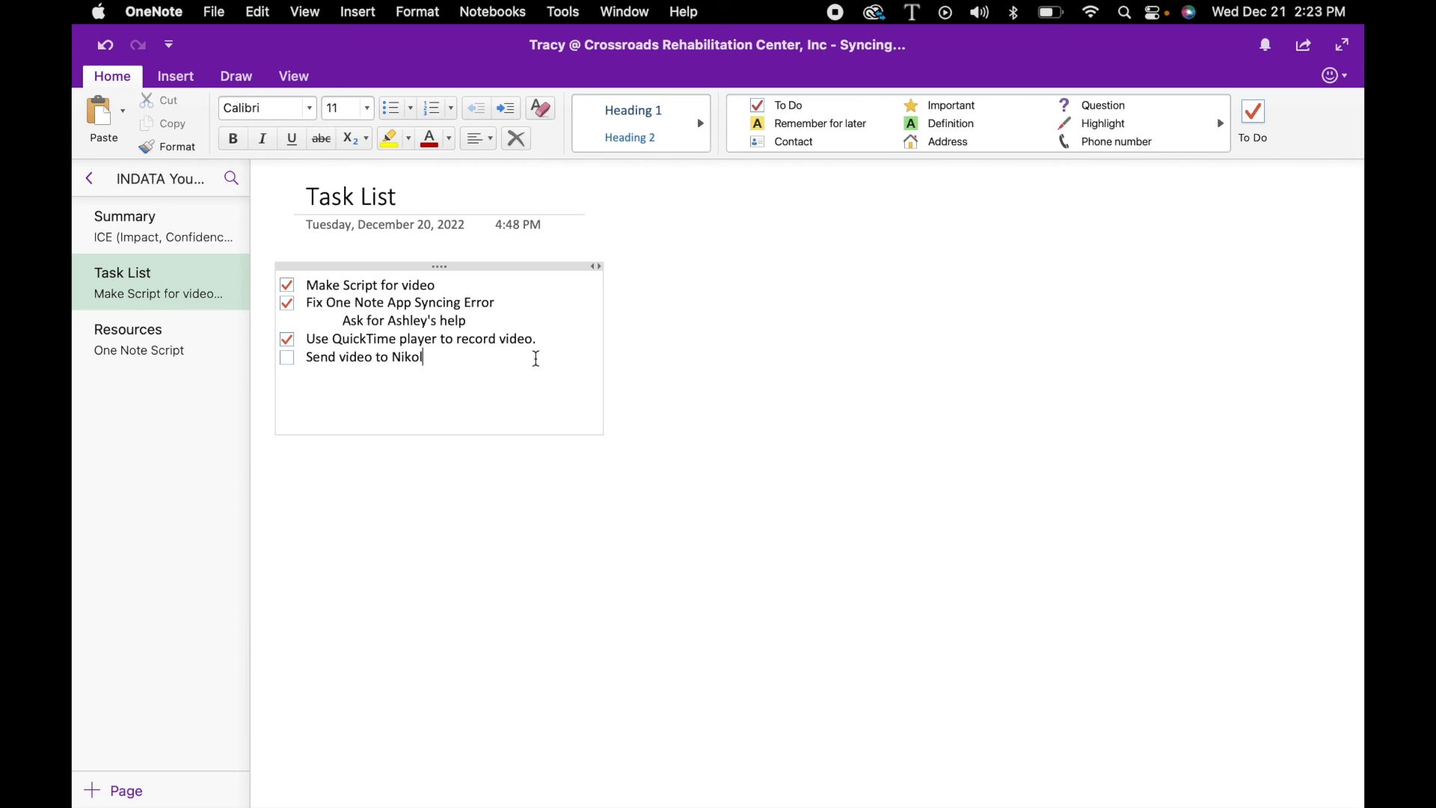
key(Return)
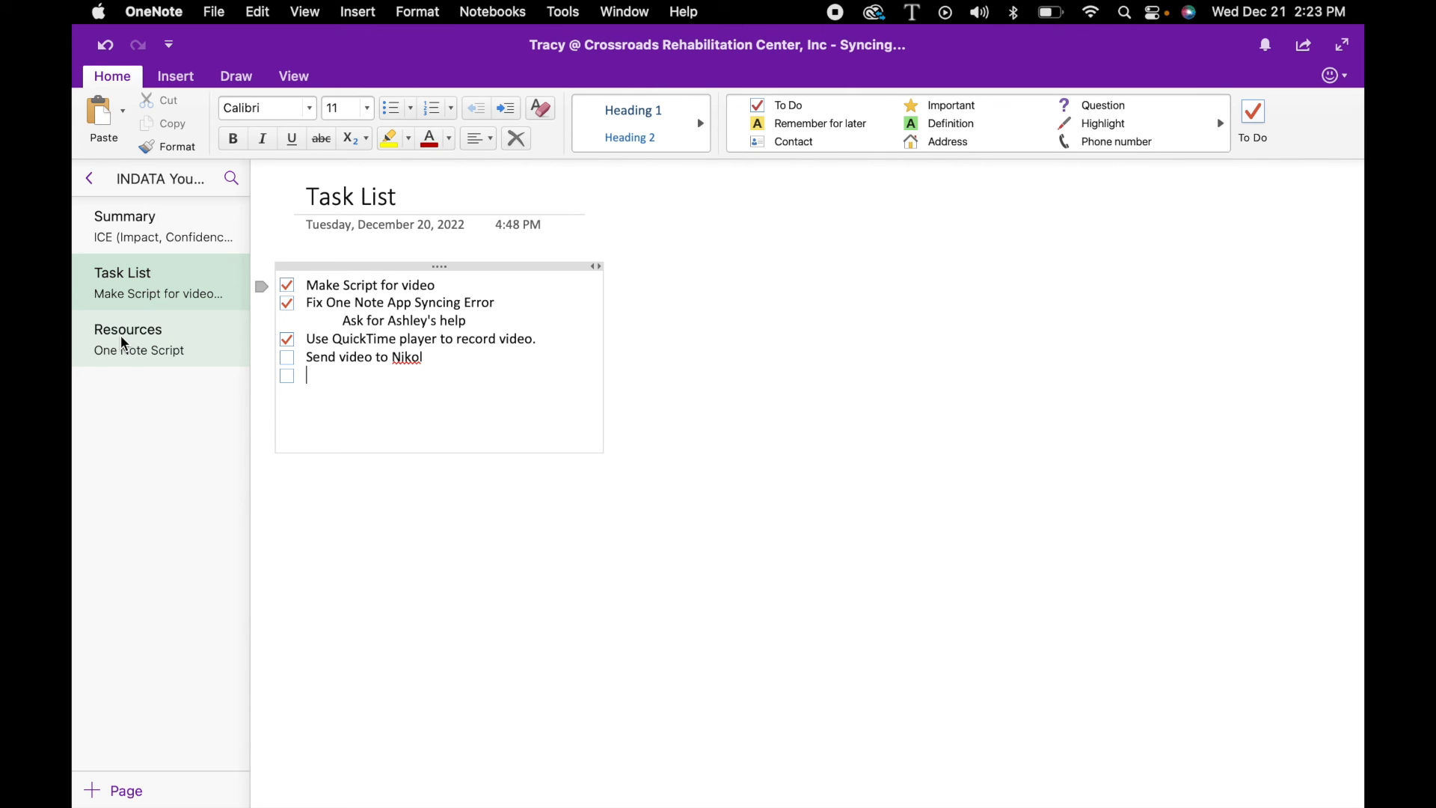
Add a blank line below the "One Note Script" link on the Resources page and return to the notebook's section list.
click(121, 337)
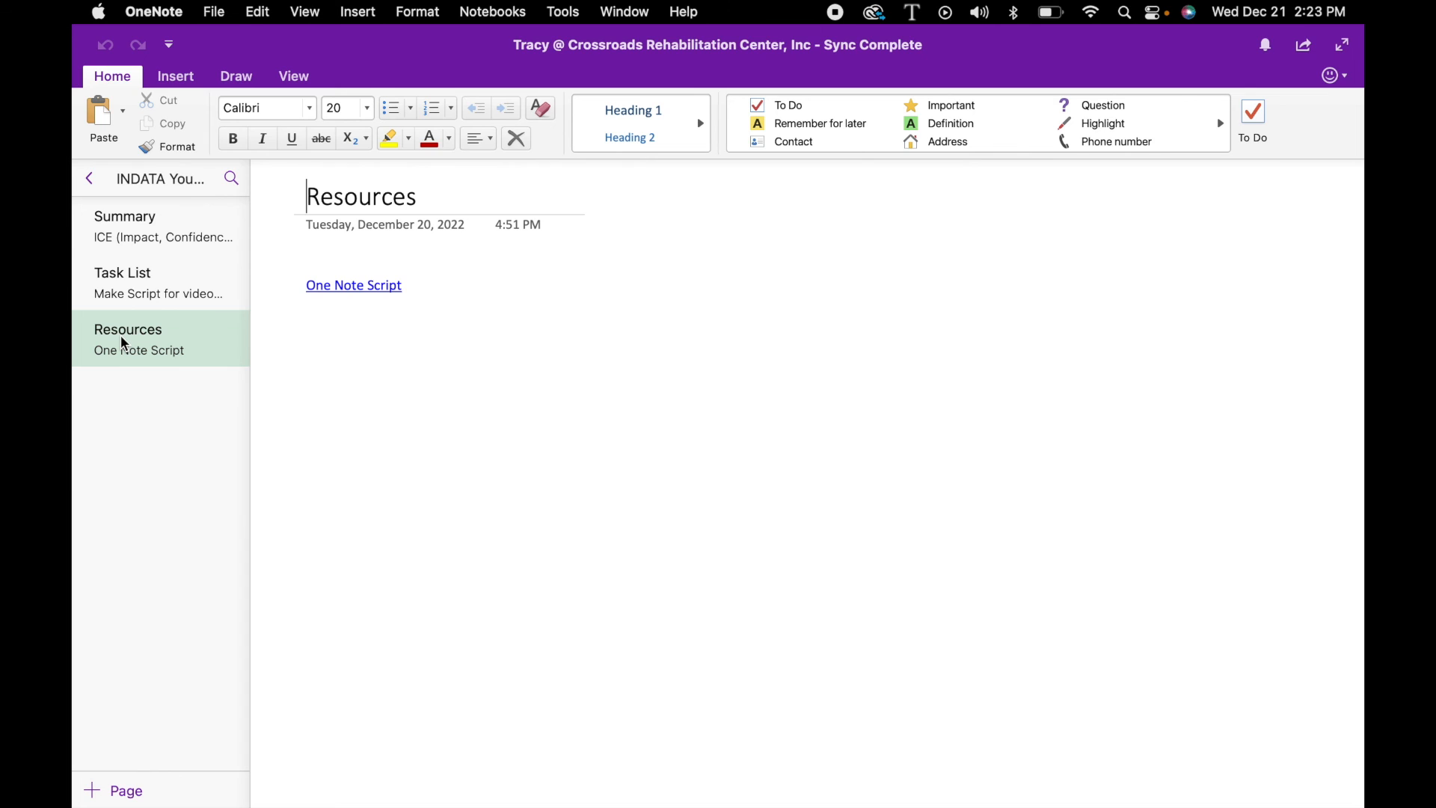
click(420, 292)
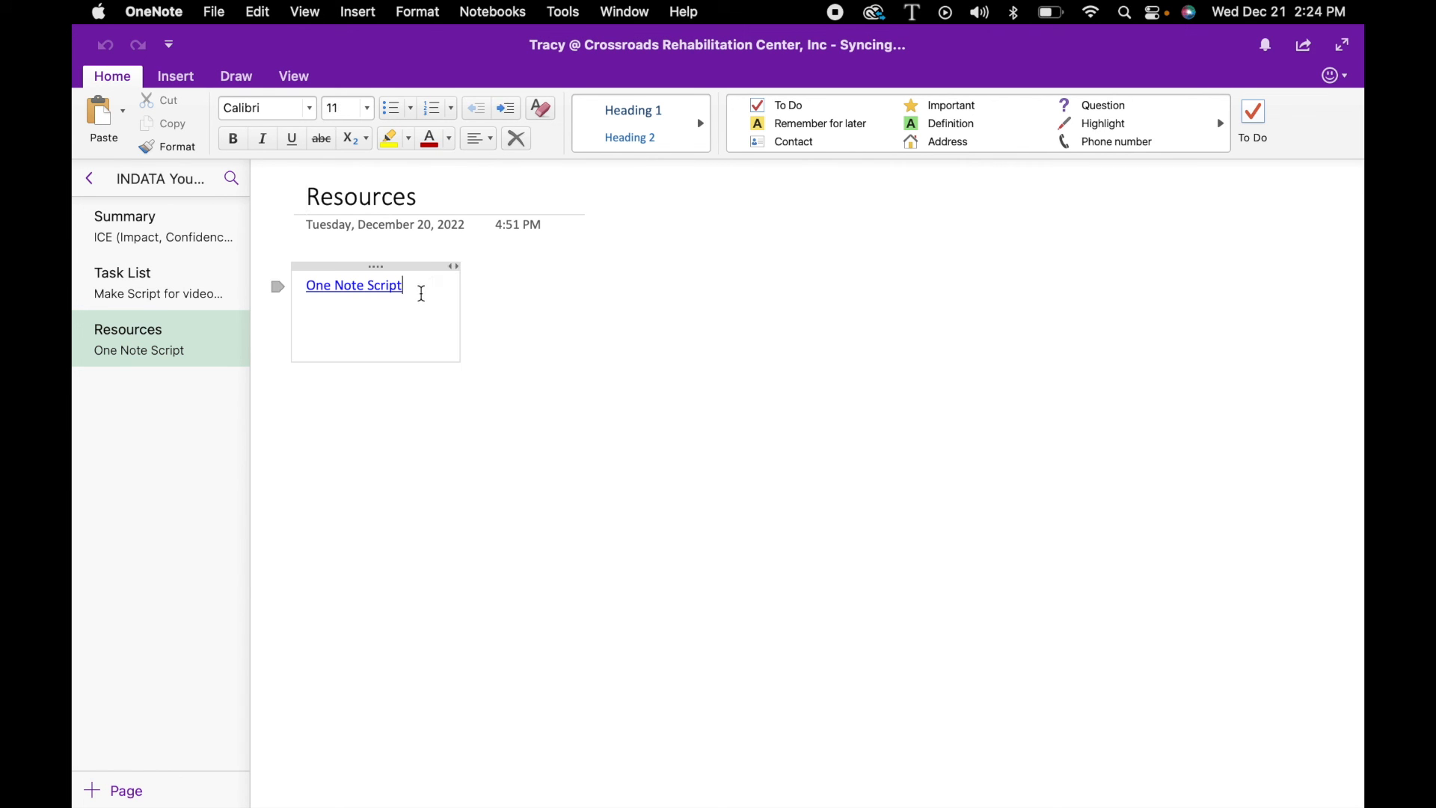
key(Return)
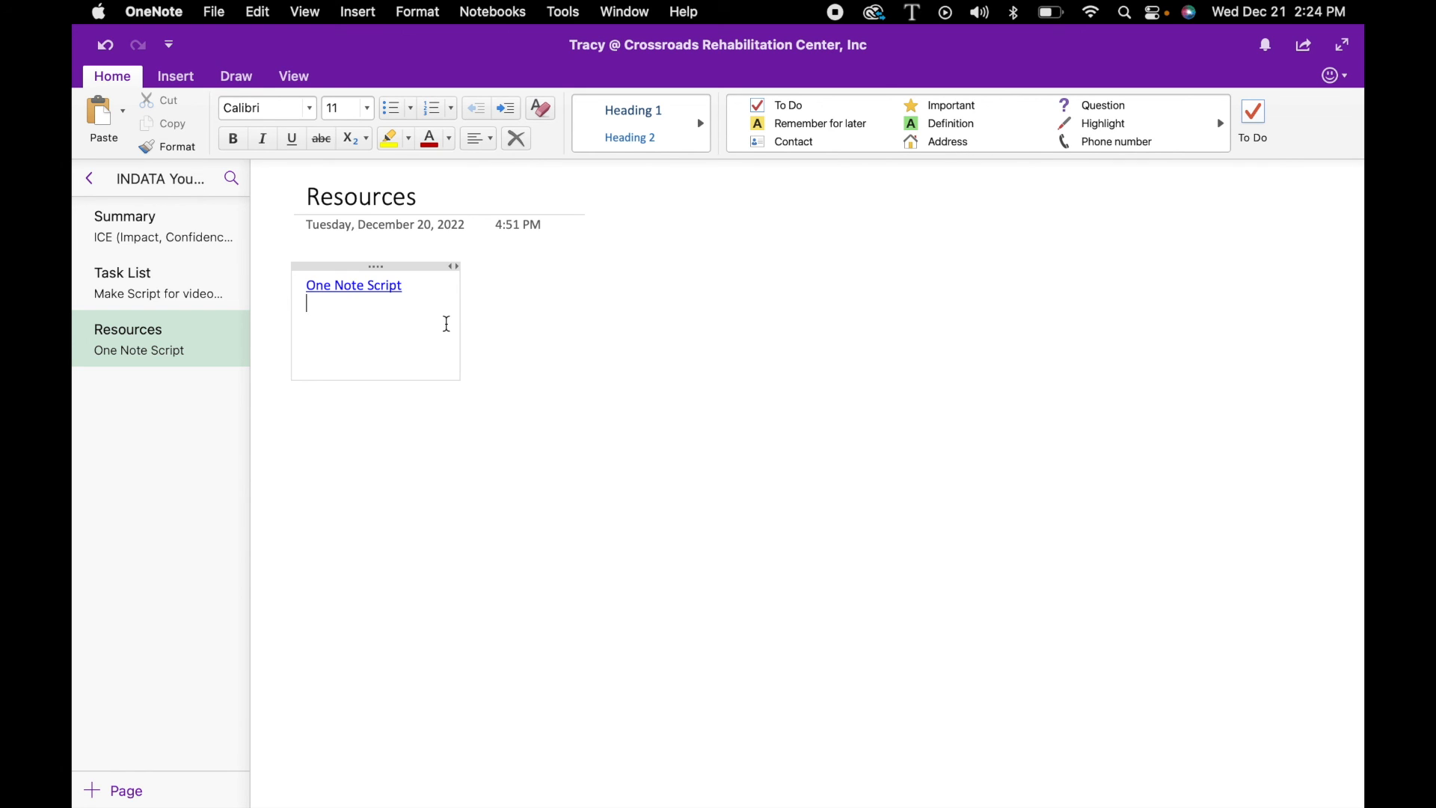
click(87, 184)
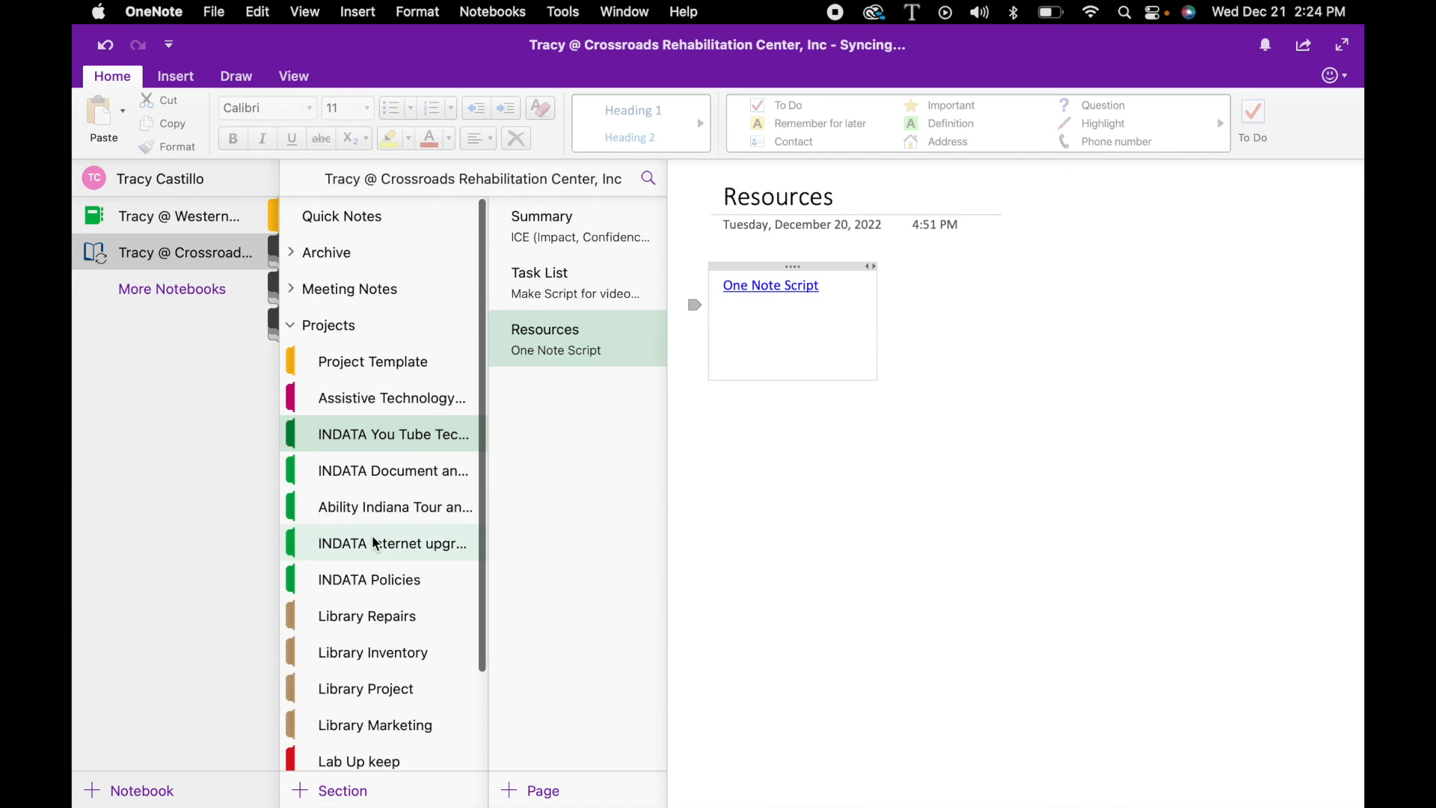